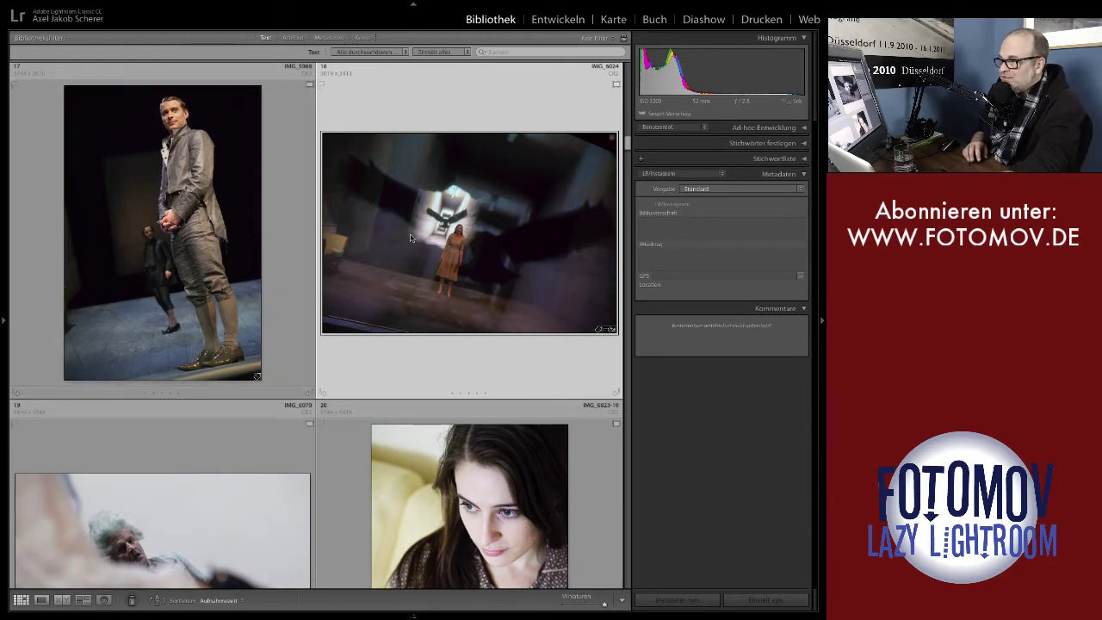
Step: Remove IMG_6024 and shrink the grid thumbnails to fit four photos per row
key("Delete")
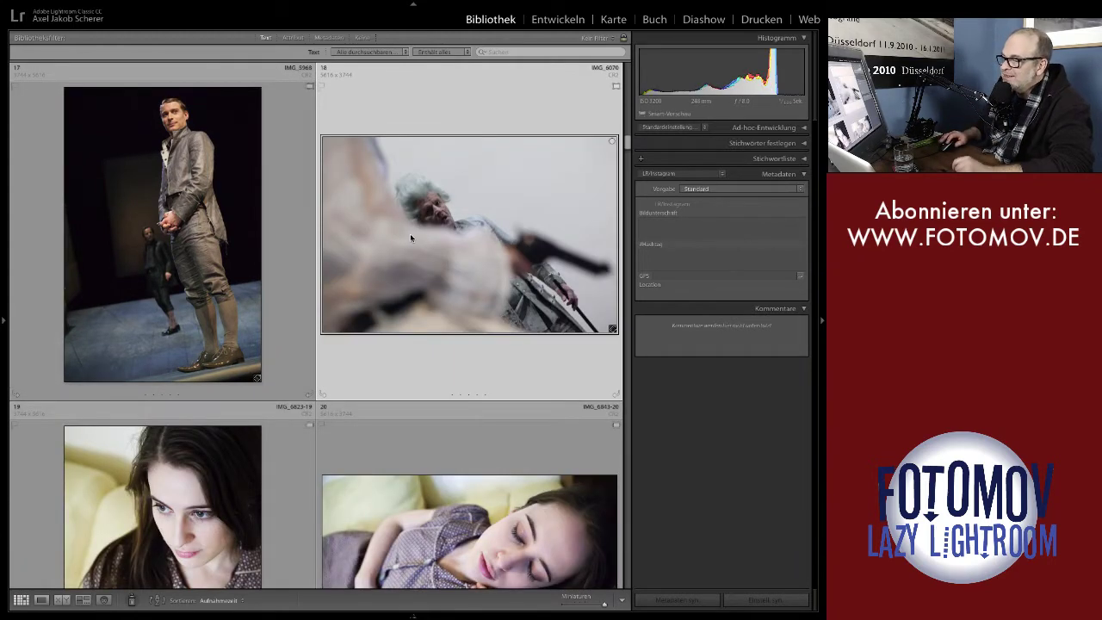
scroll(410, 234, "down", 1)
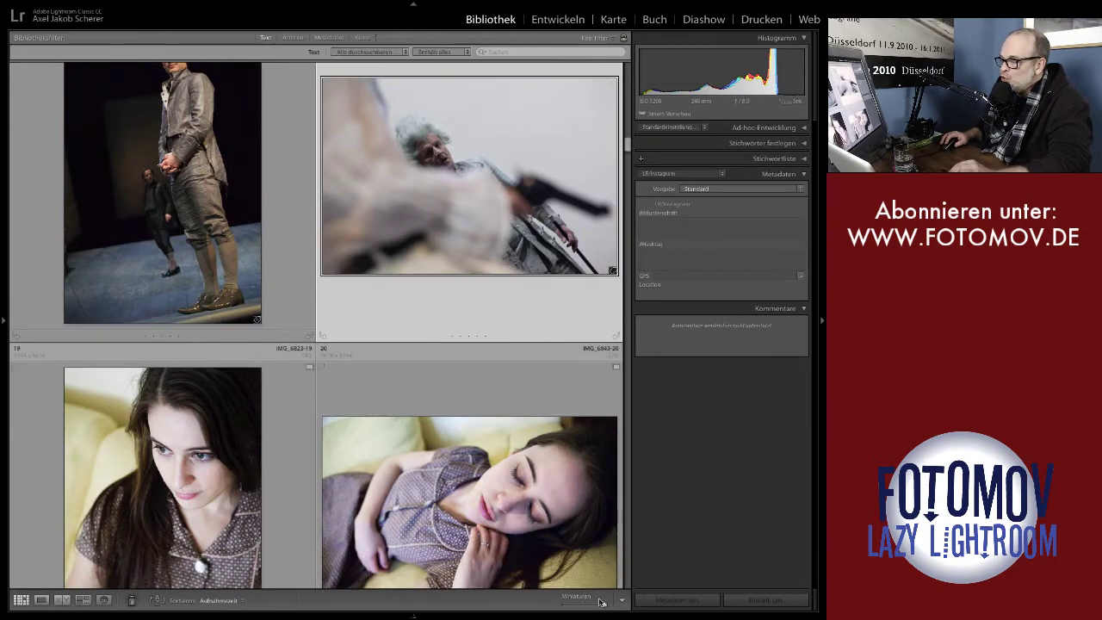
left_click_drag(604, 607, 595, 607)
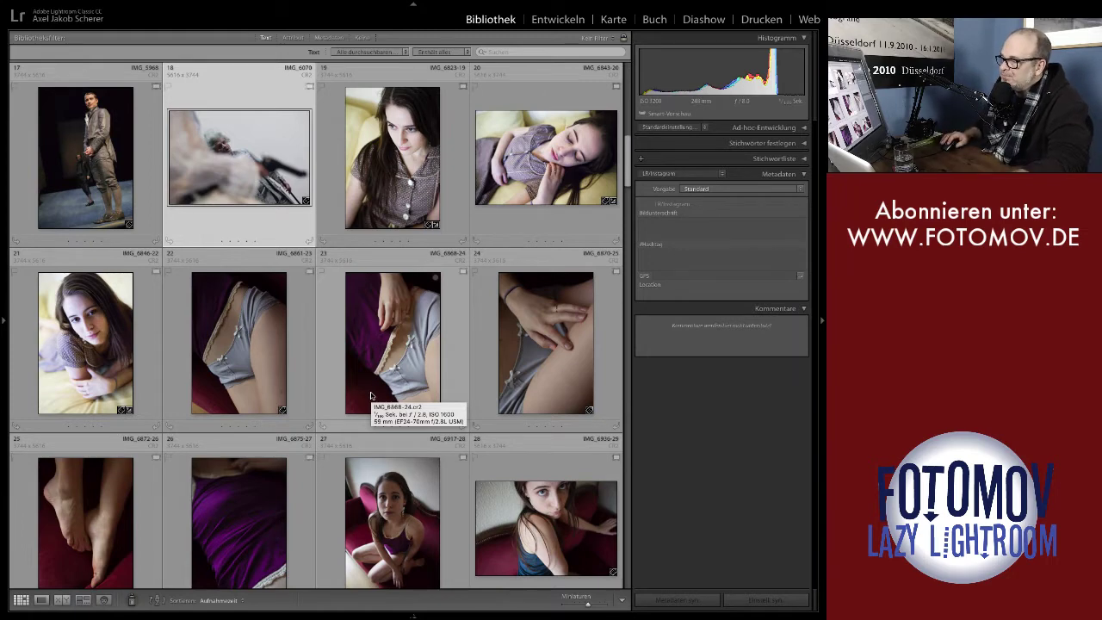
scroll(371, 395, "down", 1)
scroll(371, 396, "down", 1)
scroll(372, 395, "down", 1)
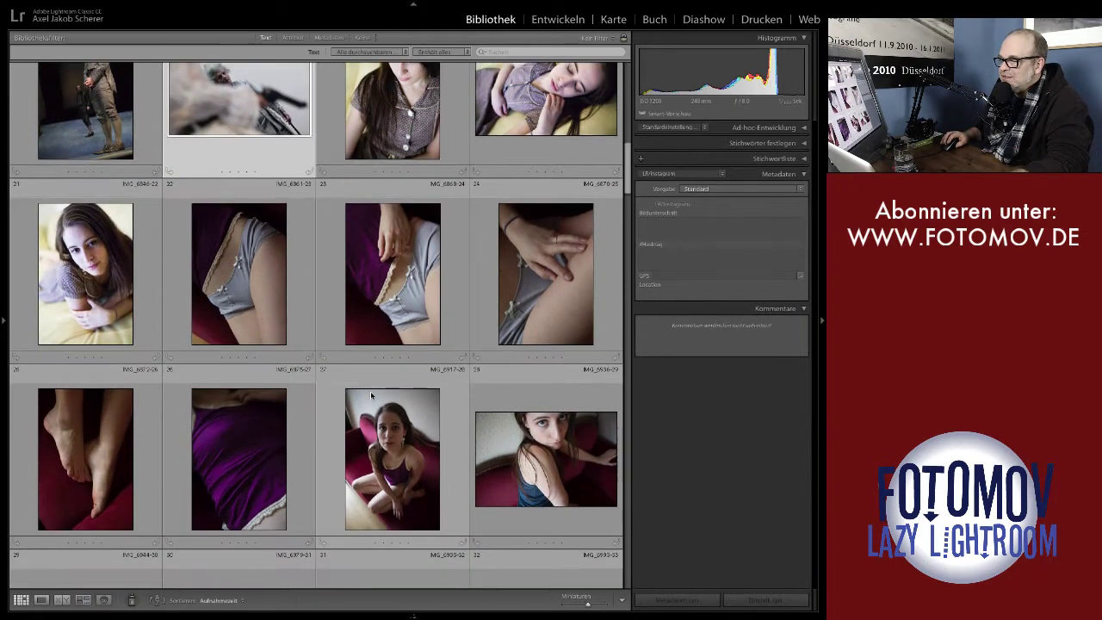
Step: Show extra cell info with J and select the crossed-feet photo
key("j")
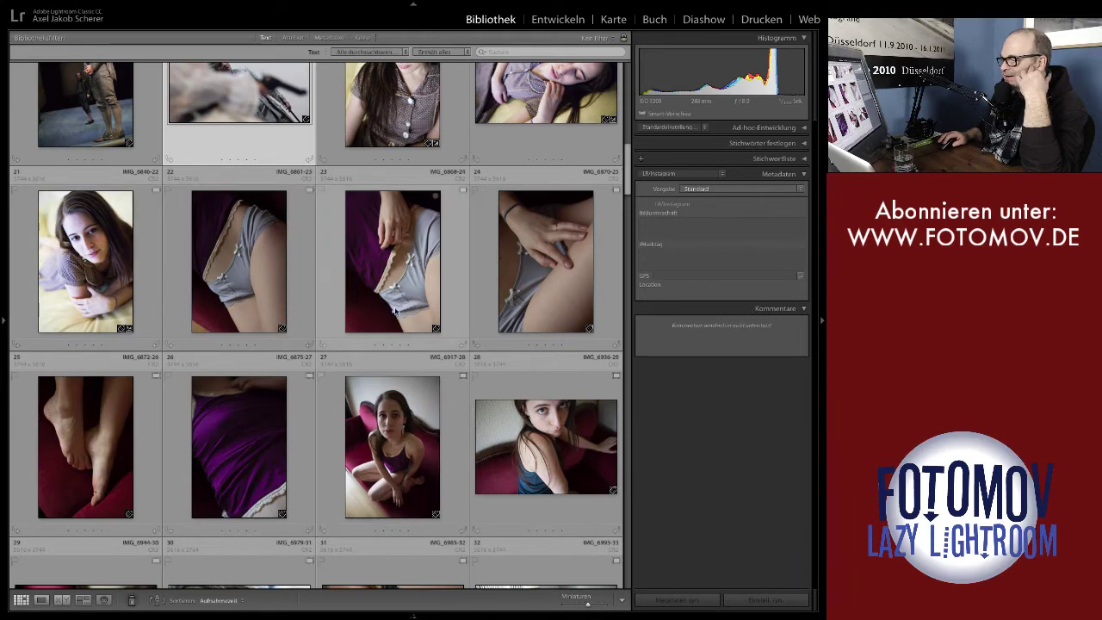
scroll(284, 301, "down", 2)
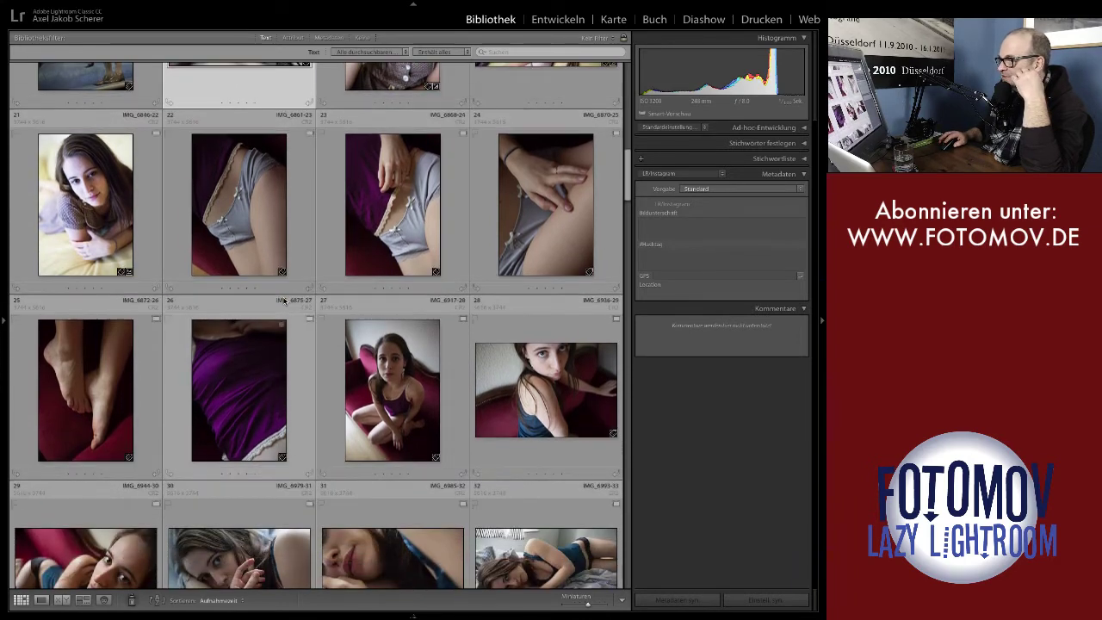
left_click(83, 359)
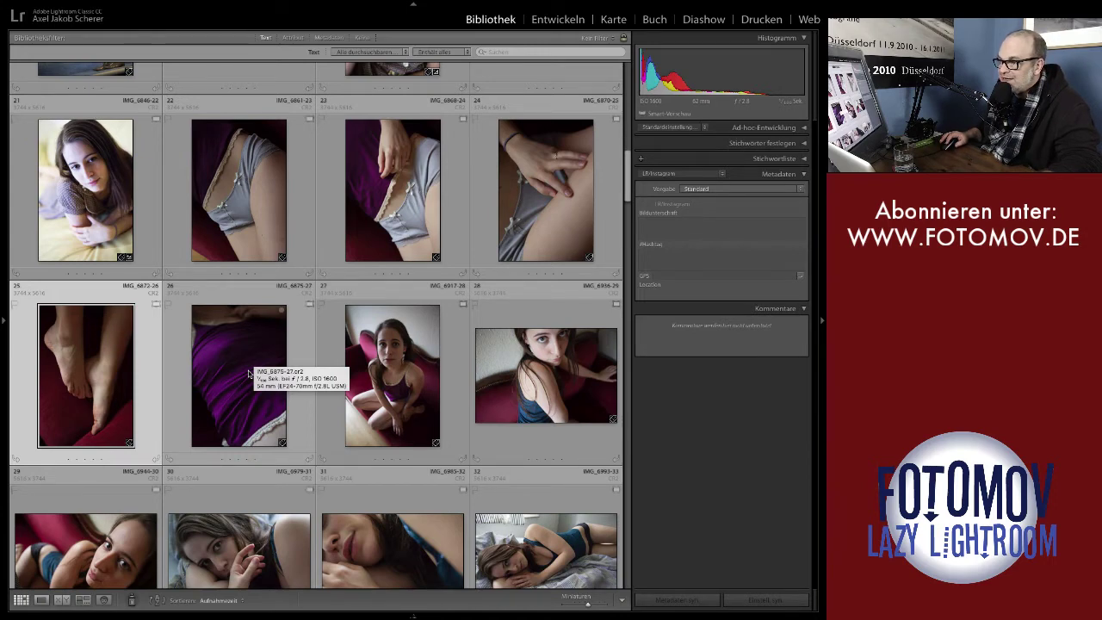
Step: Switch from Grid to Loupe view with E to show the crossed-feet photo alone
key("e")
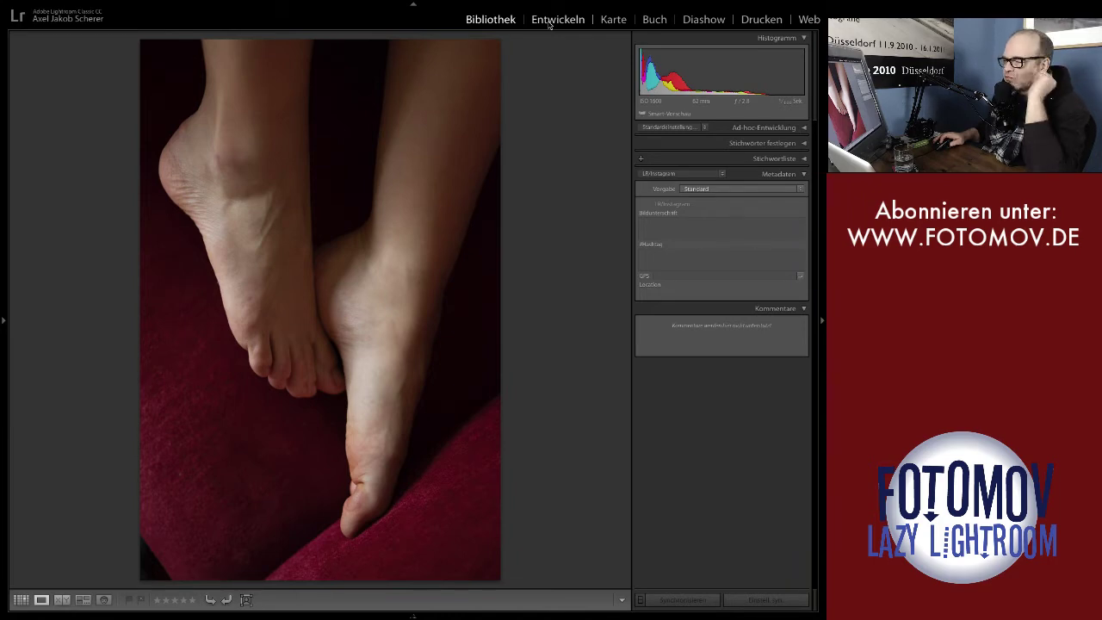
Step: Enter Develop, hide the left panel, pin the right panel and expand Basic (Grundeinstellungen)
left_click(549, 21)
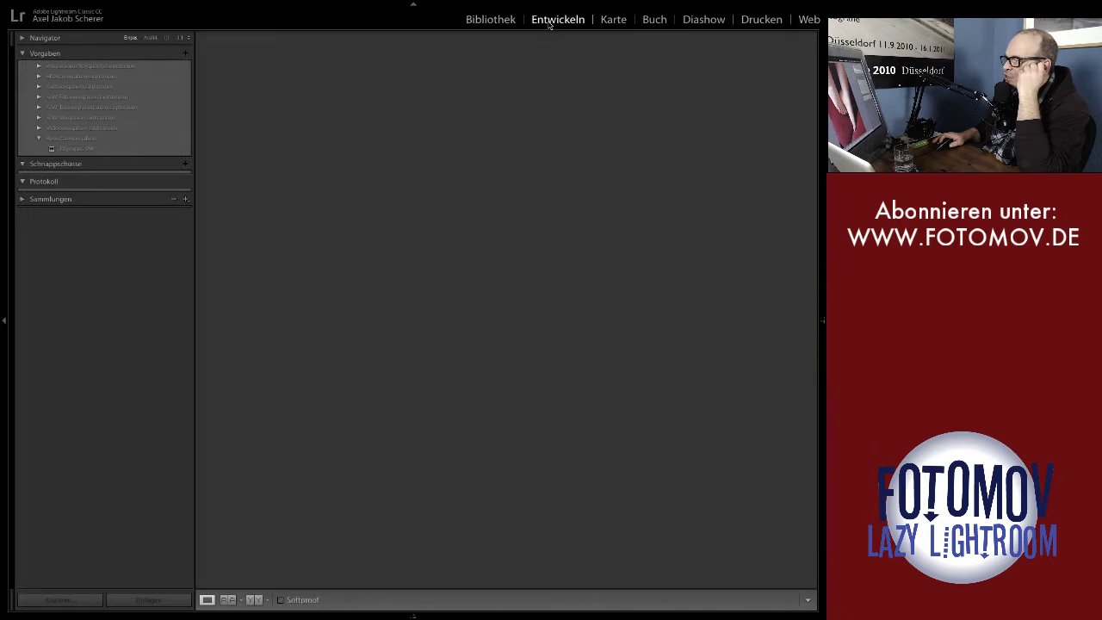
left_click(6, 322)
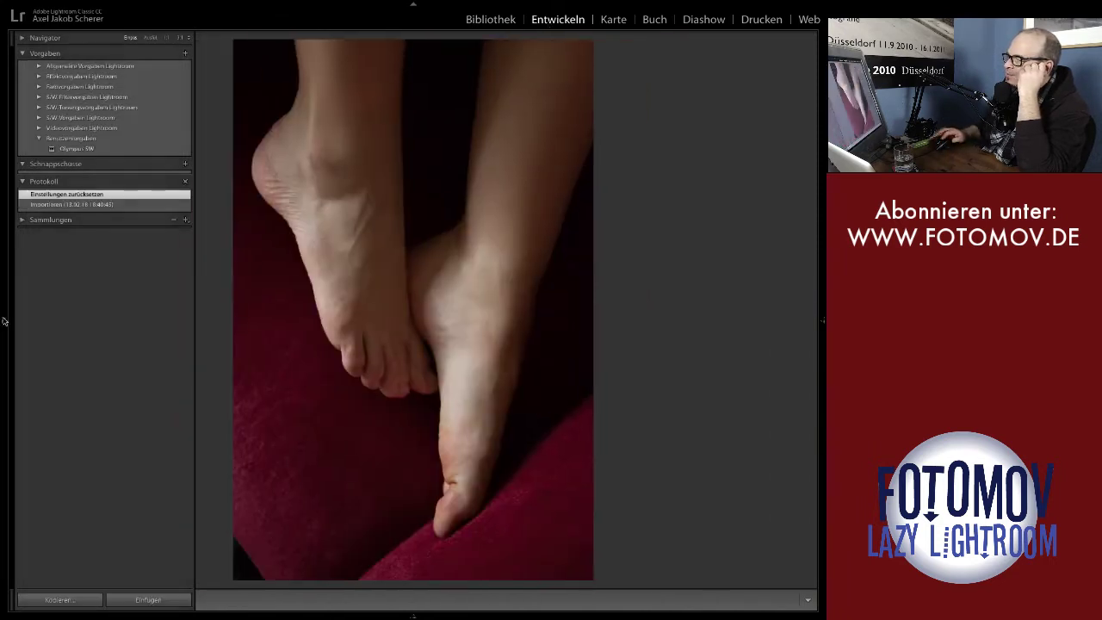
left_click(822, 322)
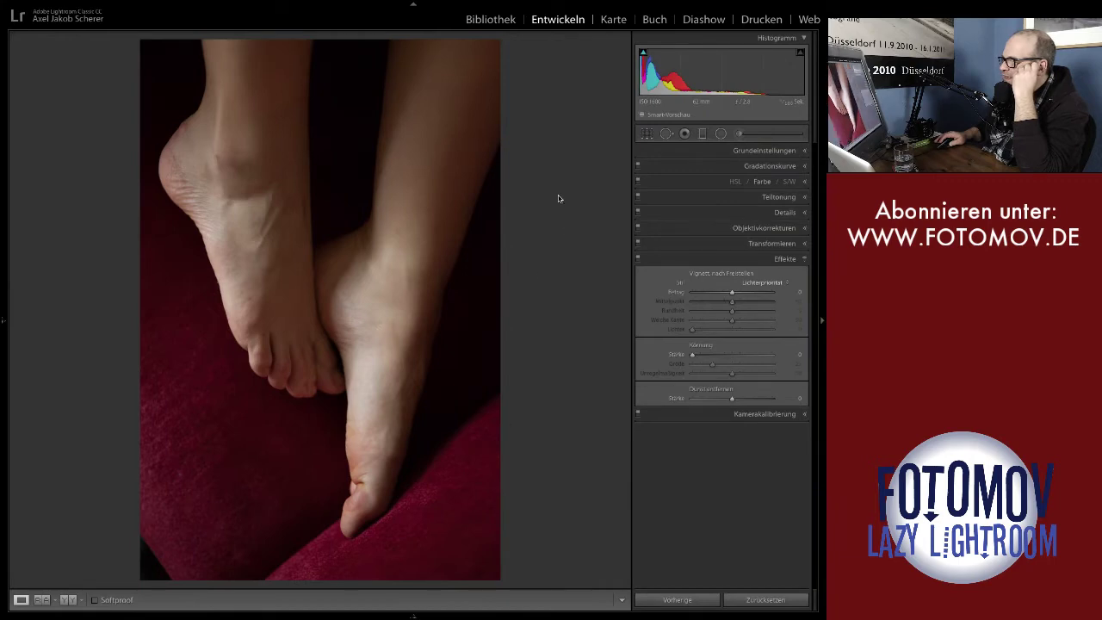
left_click(805, 152)
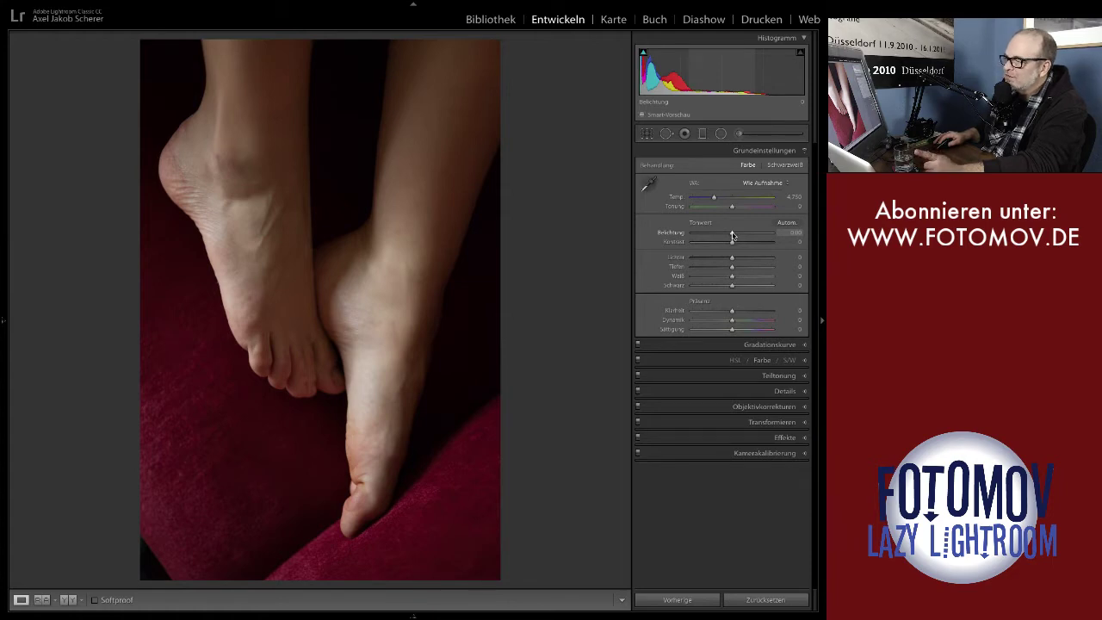
Step: Set exposure (Belichtung) to +0.90 and shadows (Tiefen) to +29
left_click_drag(732, 235, 765, 236)
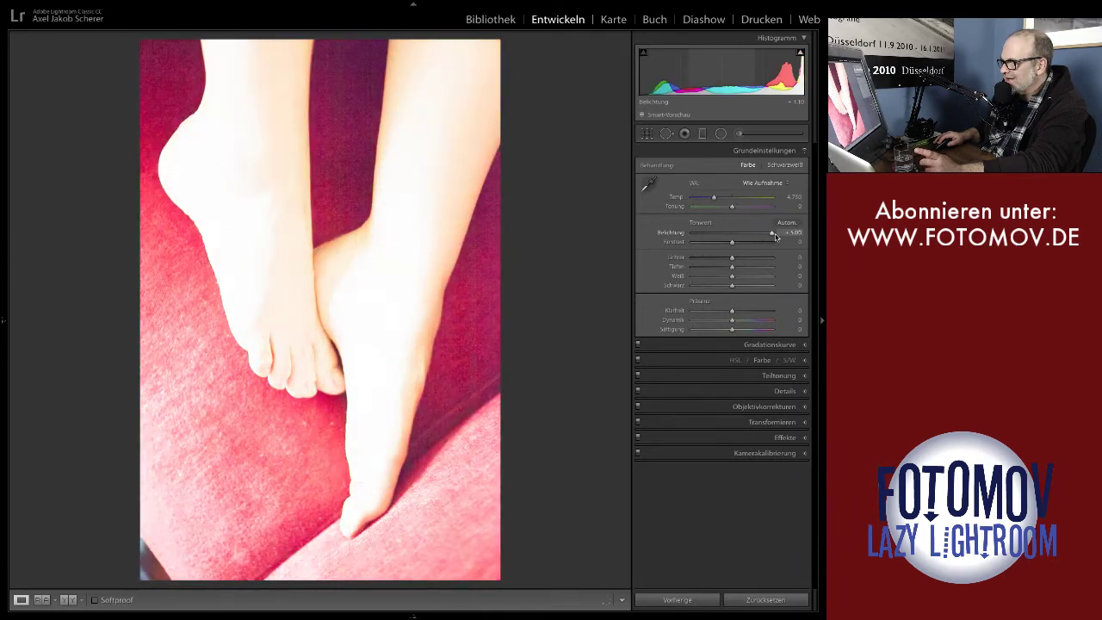
left_click_drag(765, 236, 740, 238)
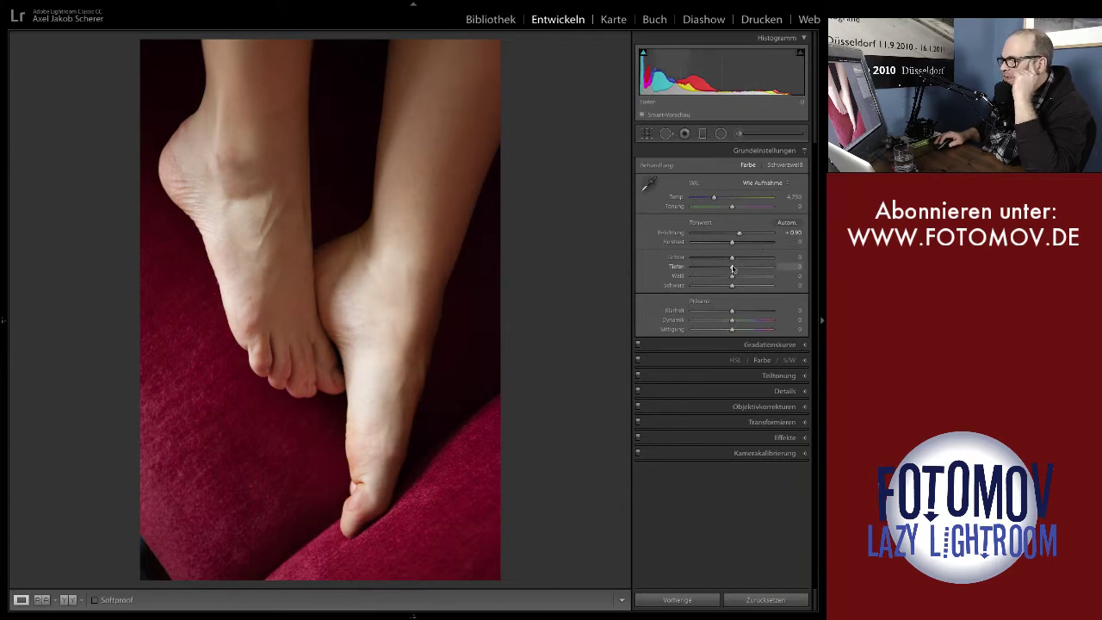
left_click_drag(732, 269, 746, 270)
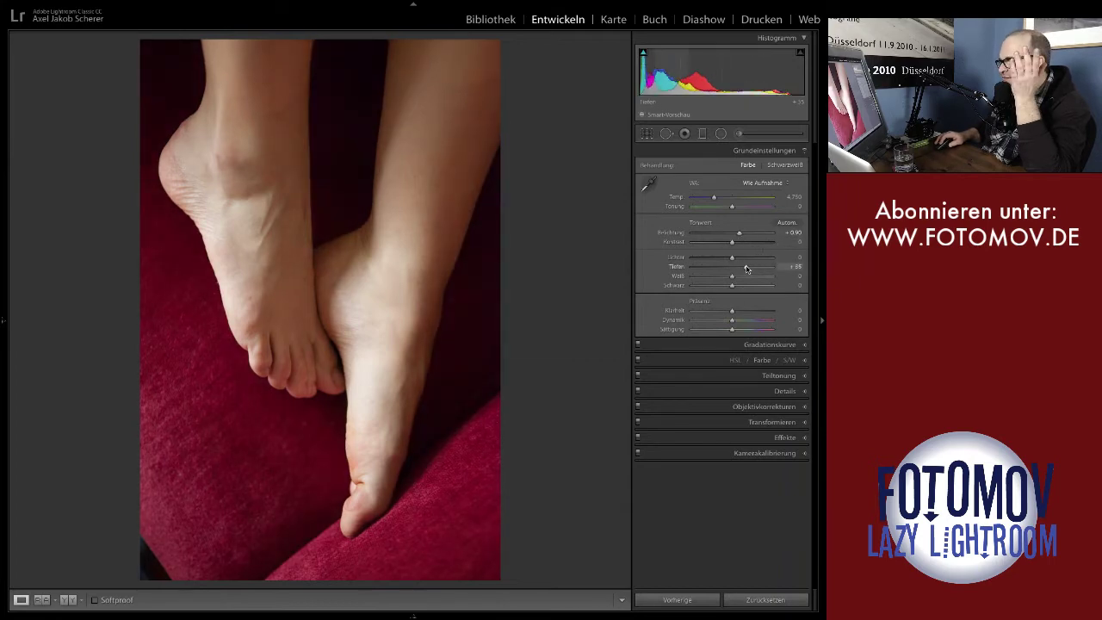
left_click_drag(747, 270, 744, 270)
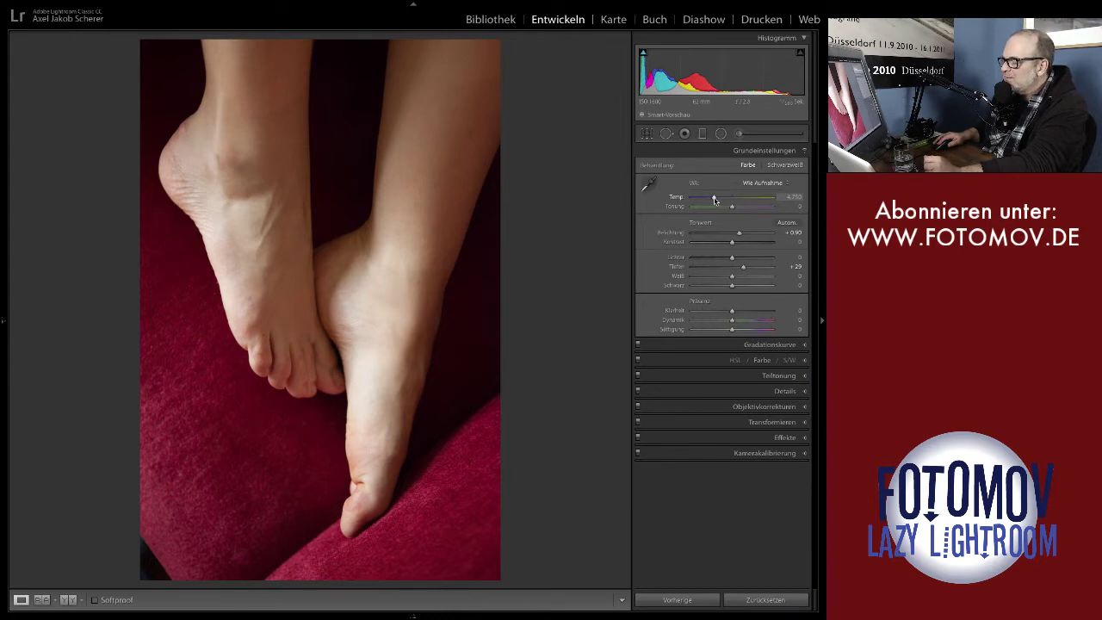
Step: Set temperature to 4,727, contrast to +22 and clarity to +10
left_click_drag(713, 199, 712, 200)
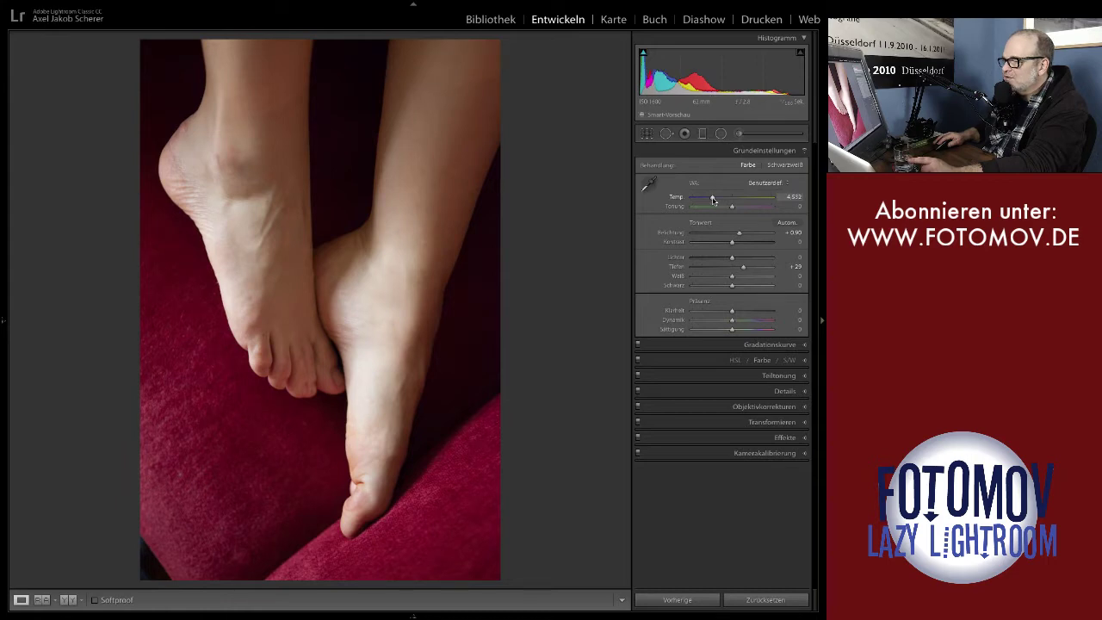
left_click_drag(712, 200, 714, 200)
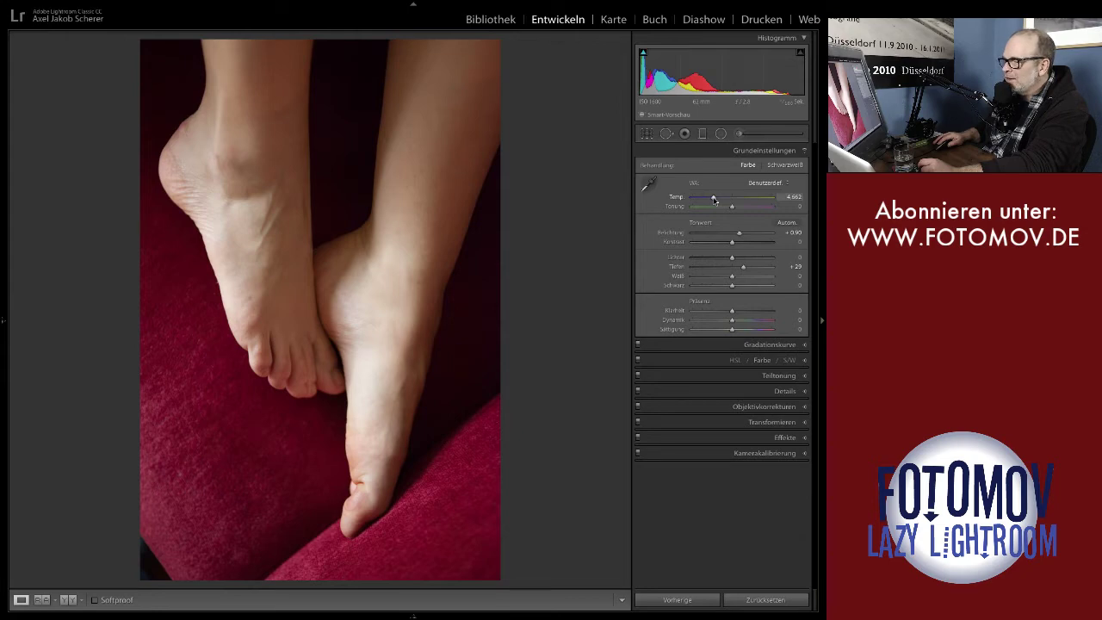
left_click_drag(714, 200, 716, 200)
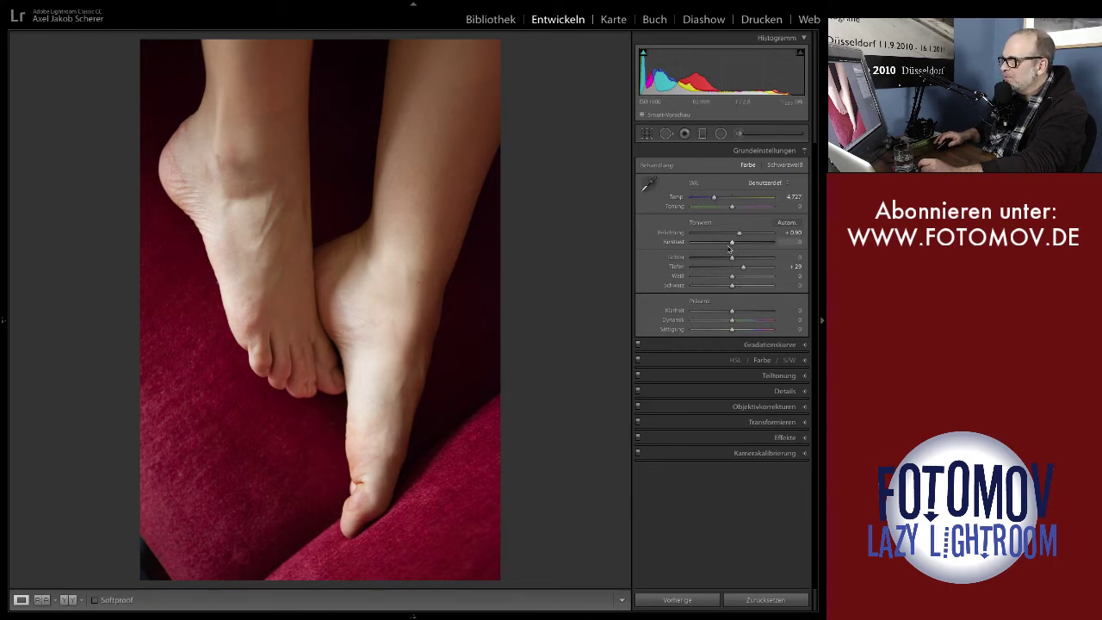
left_click_drag(731, 245, 742, 248)
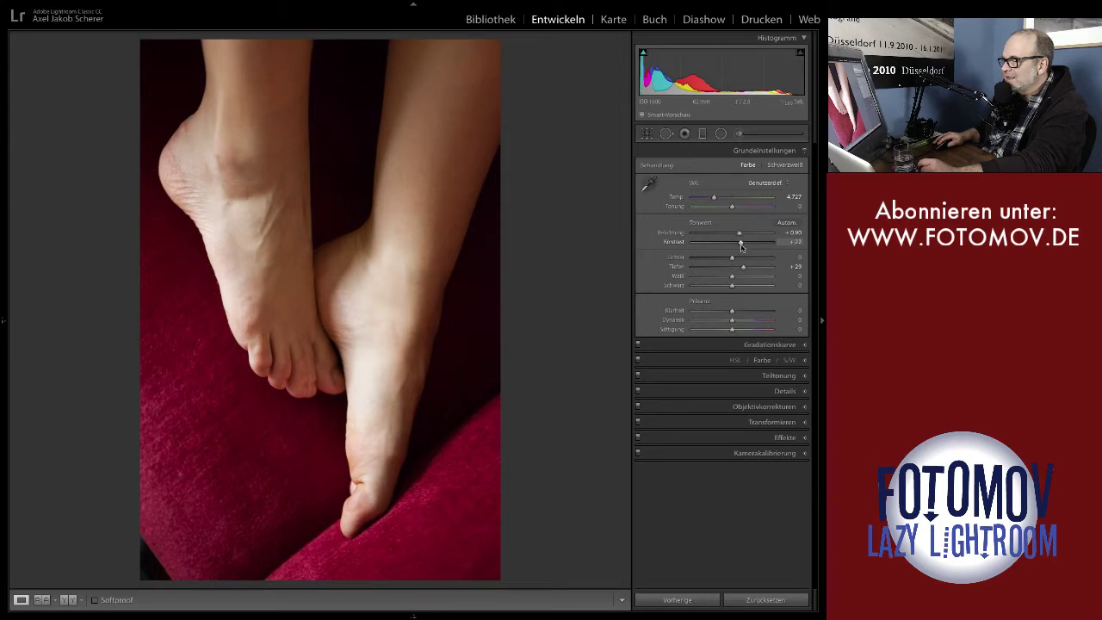
left_click_drag(732, 311, 736, 313)
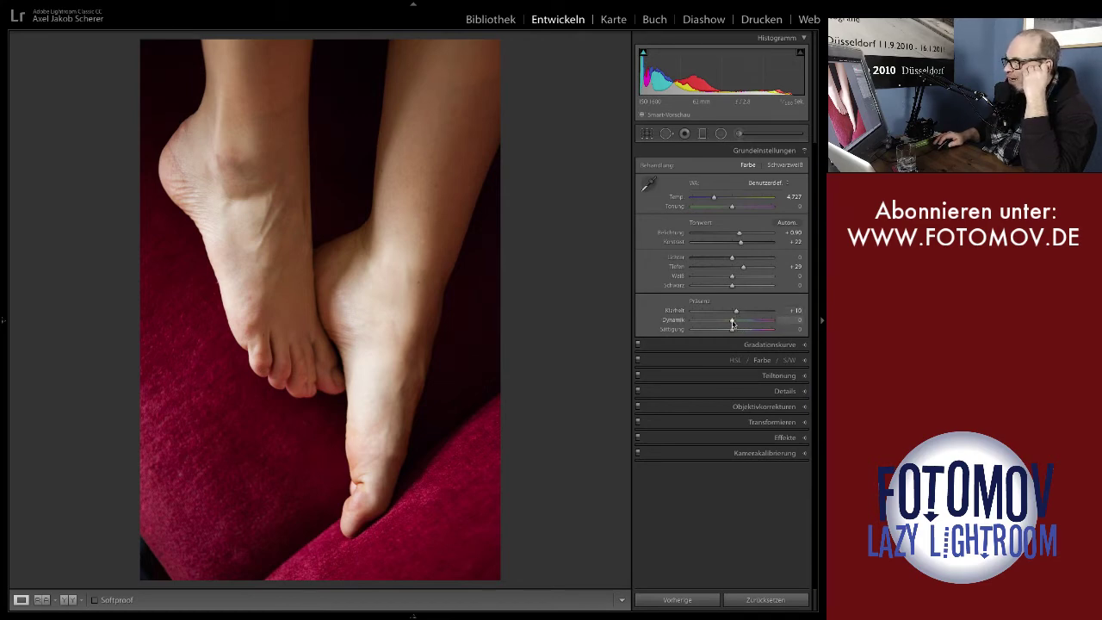
Step: Lower vibrance (Dynamik) to −14 to tone down the red sofa
left_click_drag(733, 324, 741, 324)
left_click_drag(734, 322, 746, 326)
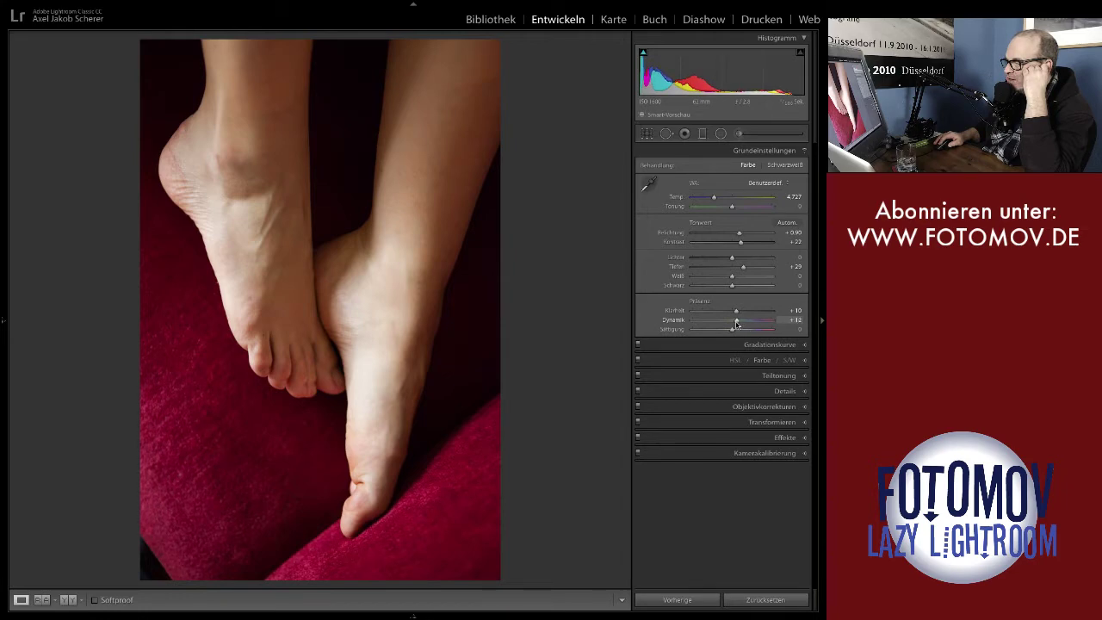
left_click_drag(731, 324, 725, 325)
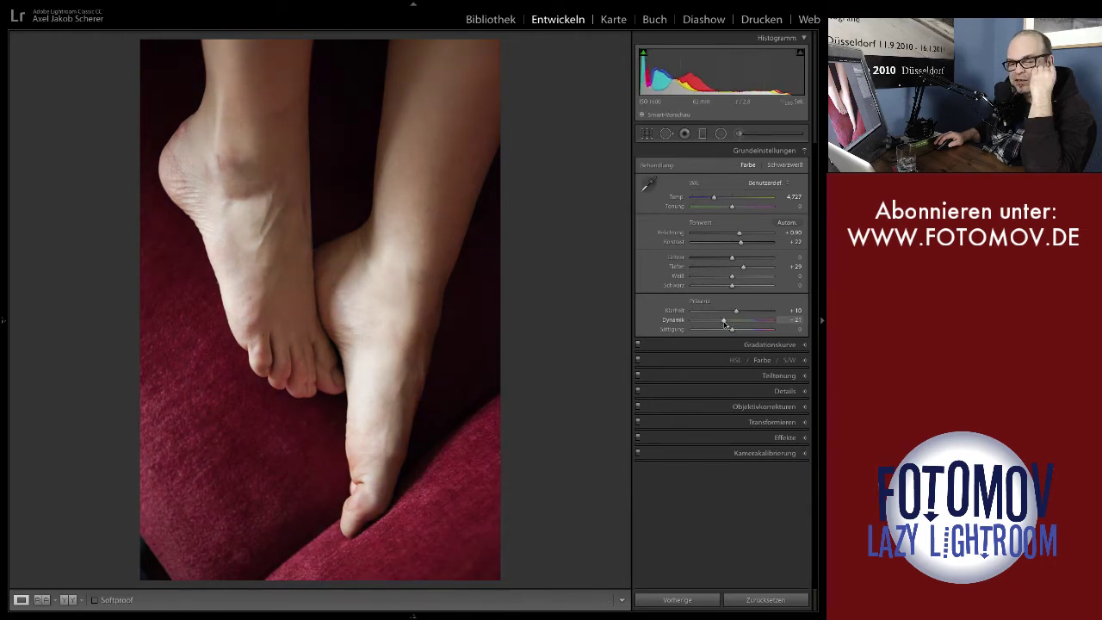
left_click_drag(725, 323, 726, 325)
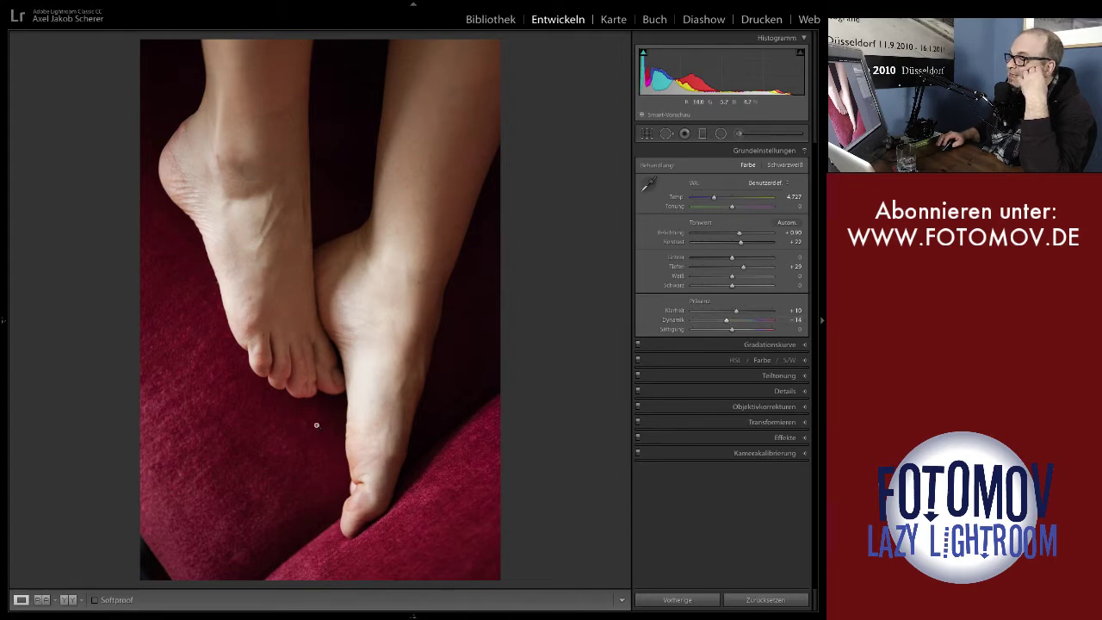
left_click(810, 362)
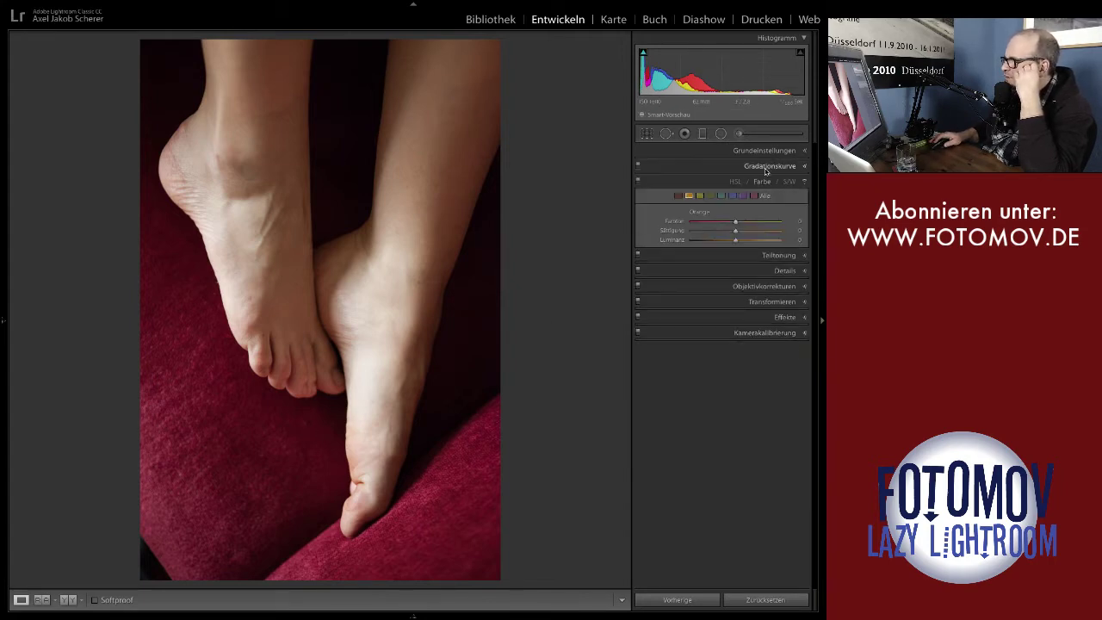
left_click(680, 197)
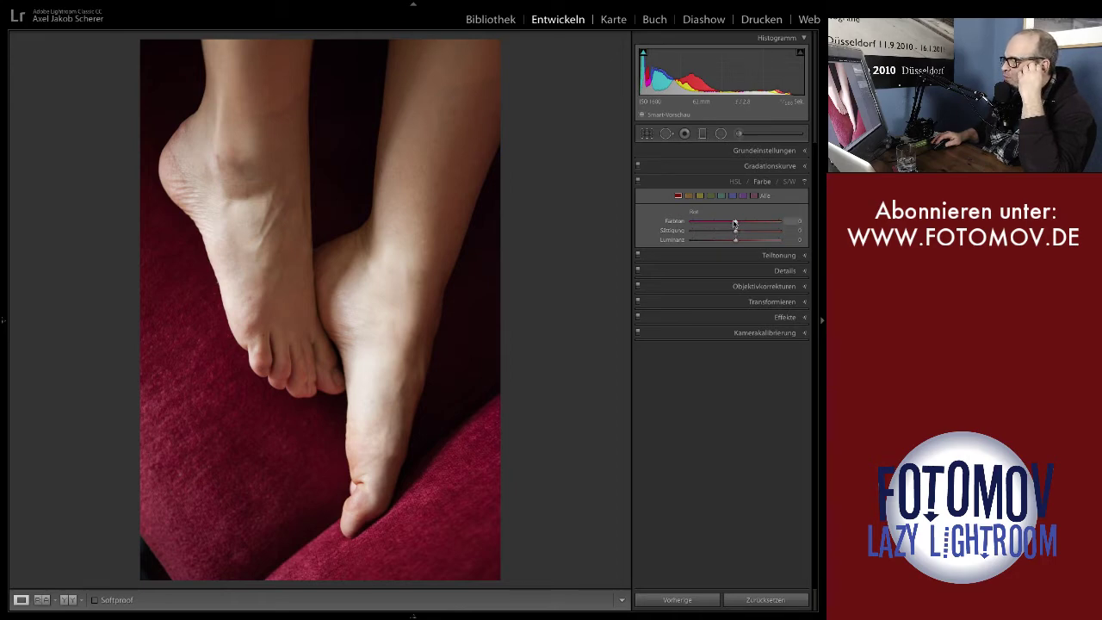
left_click_drag(736, 224, 734, 224)
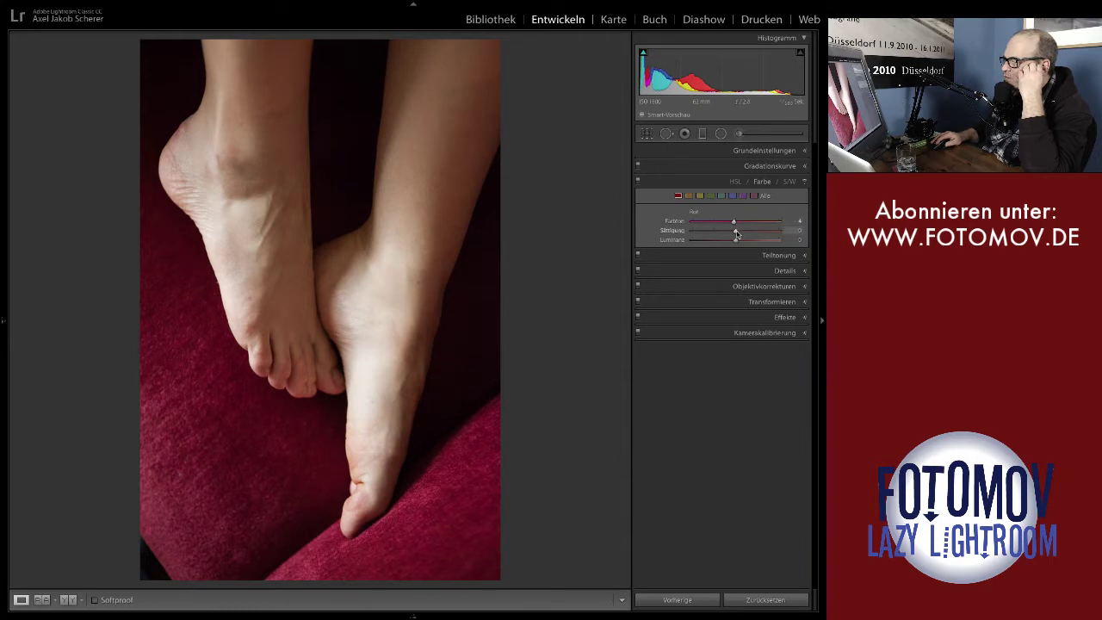
left_click_drag(736, 232, 746, 232)
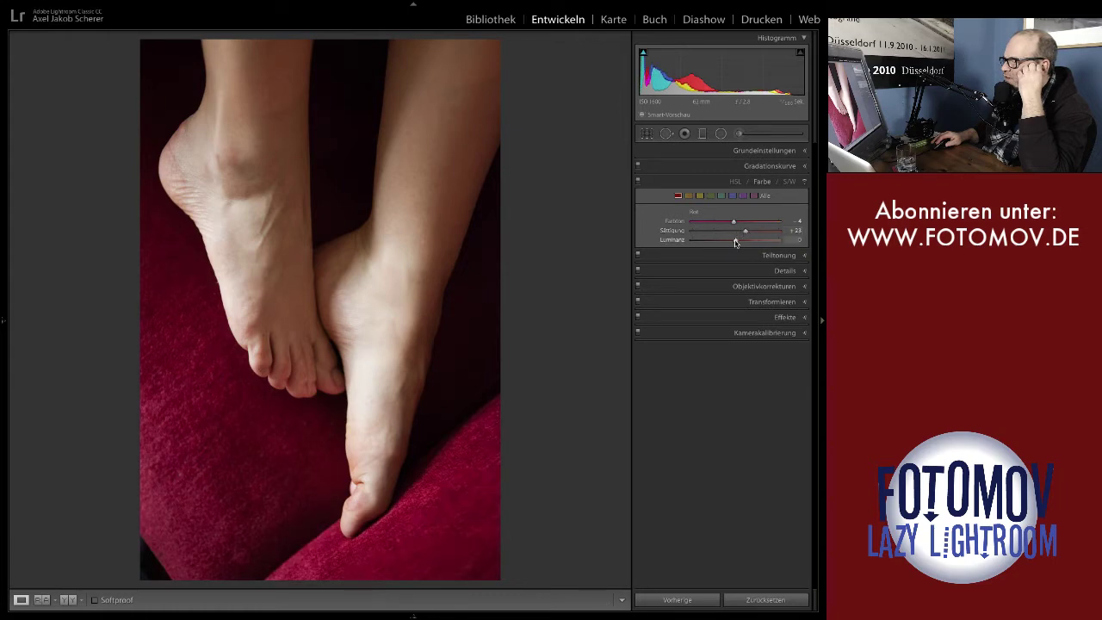
left_click_drag(736, 241, 732, 241)
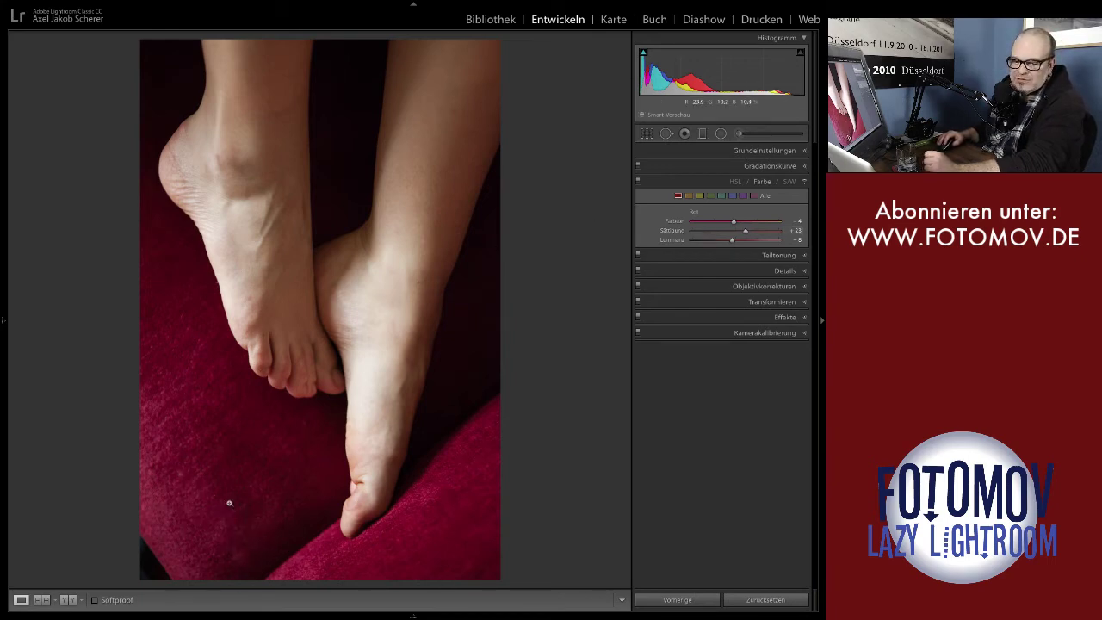
key("alt")
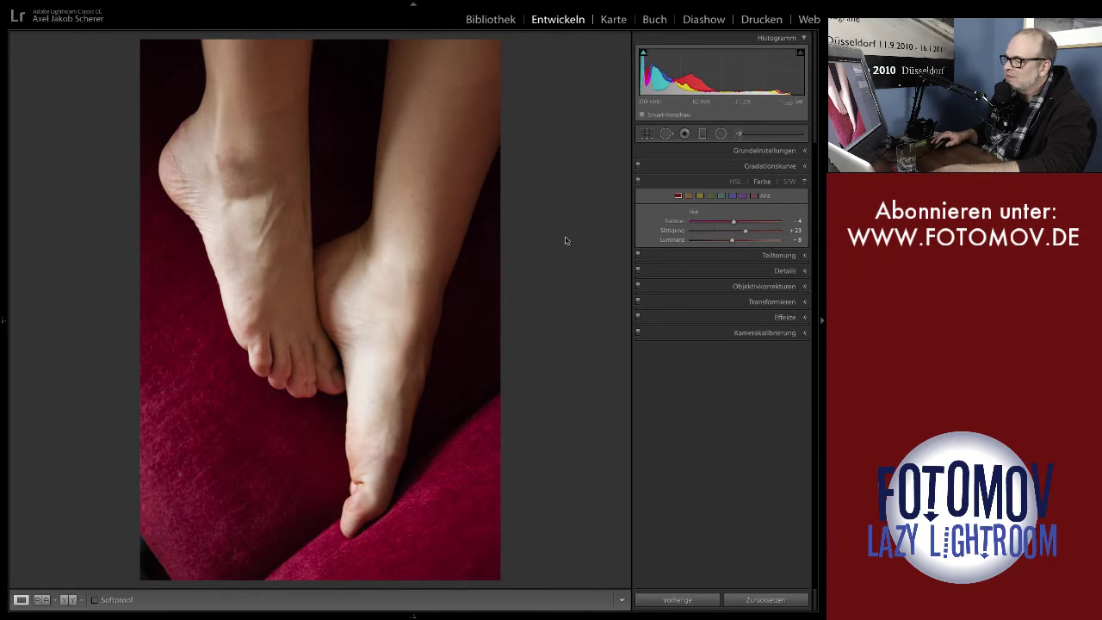
Step: Paint an adjustment-brush stroke over the bottom-left sofa fabric with edit pins hidden
left_click(734, 135)
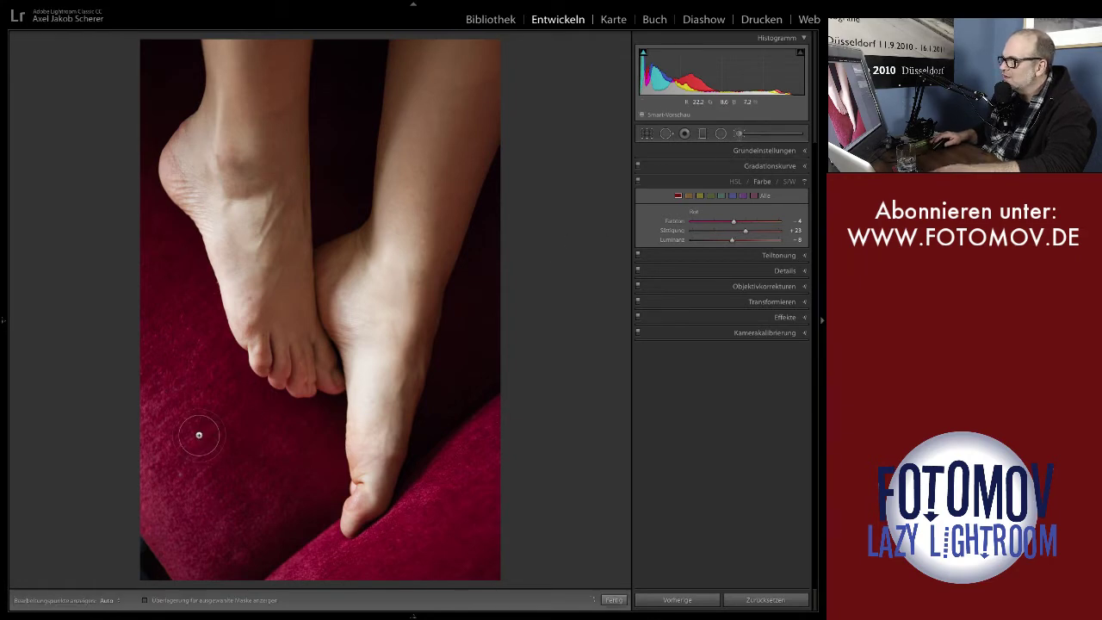
scroll(172, 443, "up", 2)
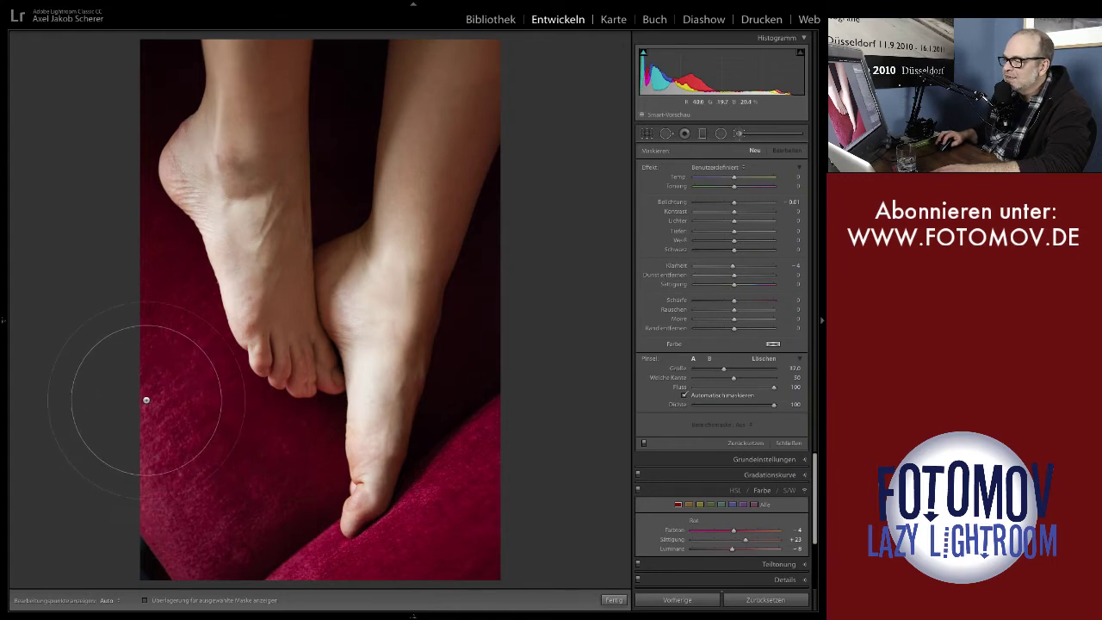
key("h")
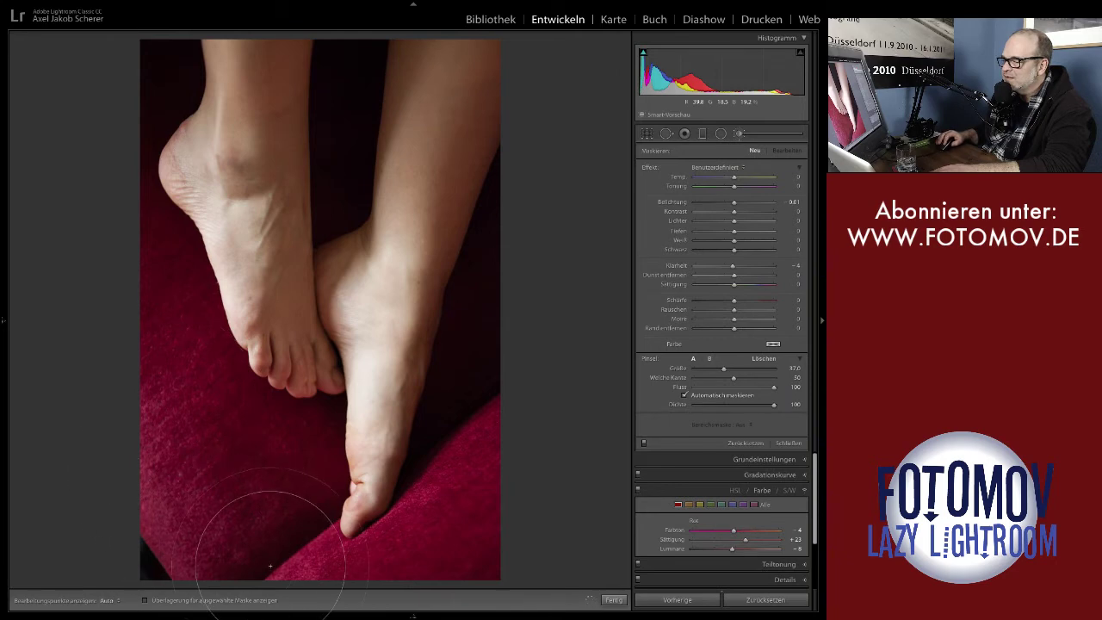
left_click_drag(270, 566, 238, 485)
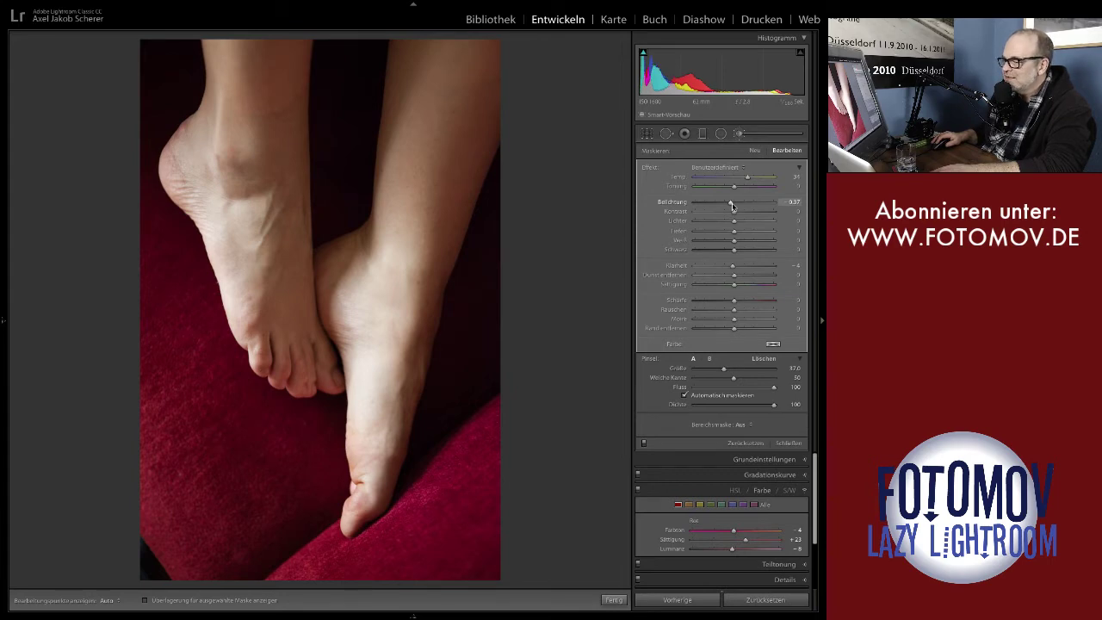
left_click(738, 135)
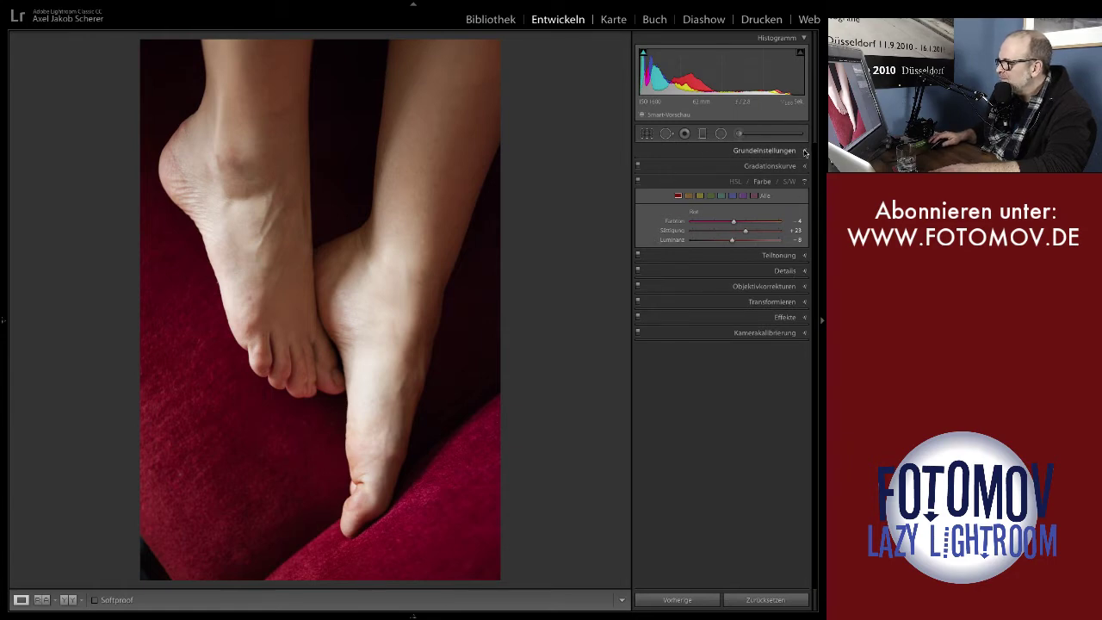
Step: Brush along the sofa at the left edge and zoom in to inspect the fabric
left_click(738, 135)
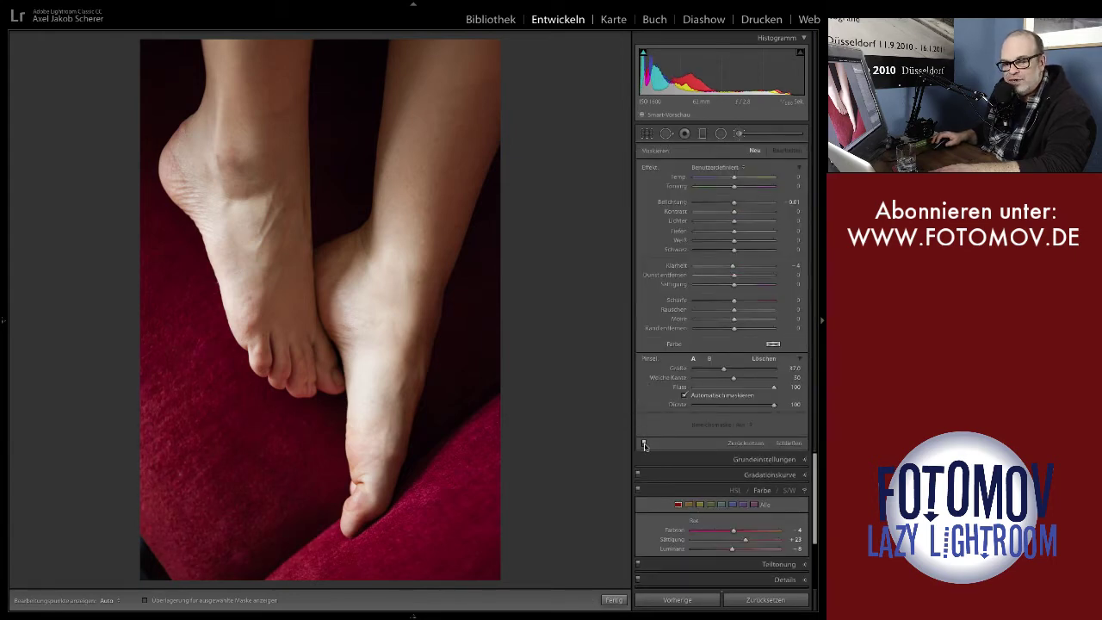
left_click_drag(147, 399, 177, 484)
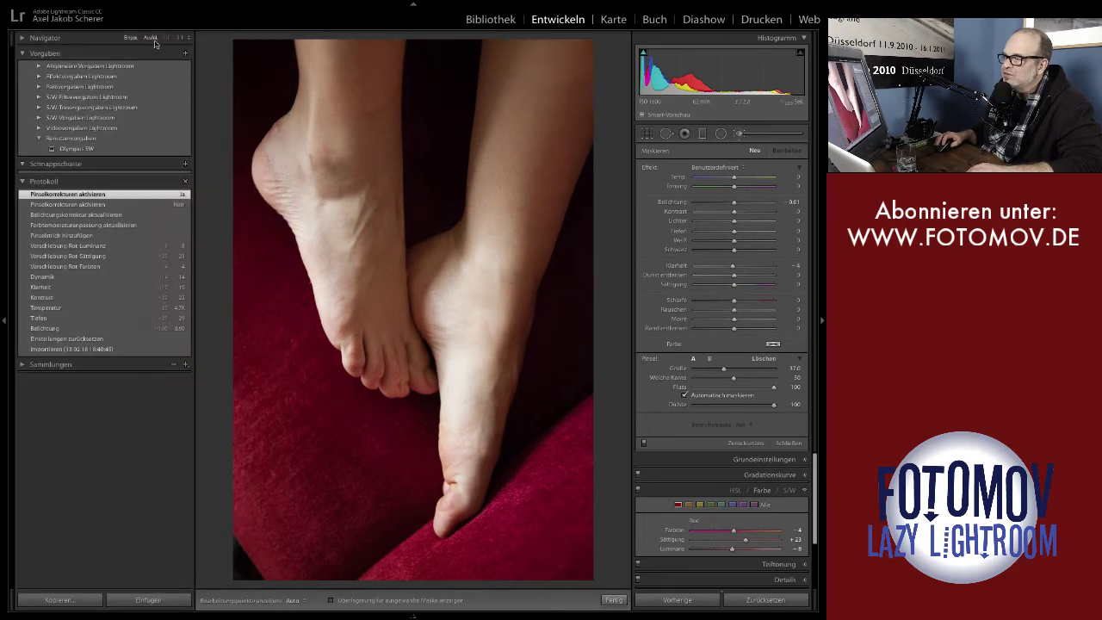
left_click(154, 38)
left_click(179, 38)
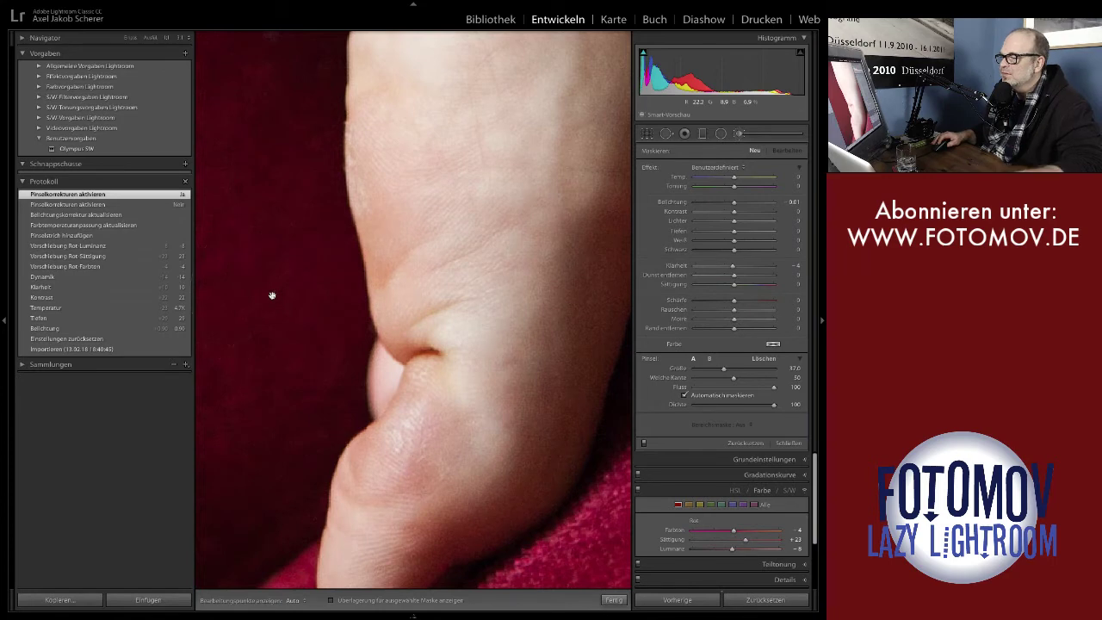
mouse_move(270, 295)
left_mouse_down()
mouse_move(317, 283)
mouse_move(356, 421)
mouse_move(382, 327)
mouse_move(450, 310)
mouse_move(512, 378)
mouse_move(531, 359)
left_mouse_up()
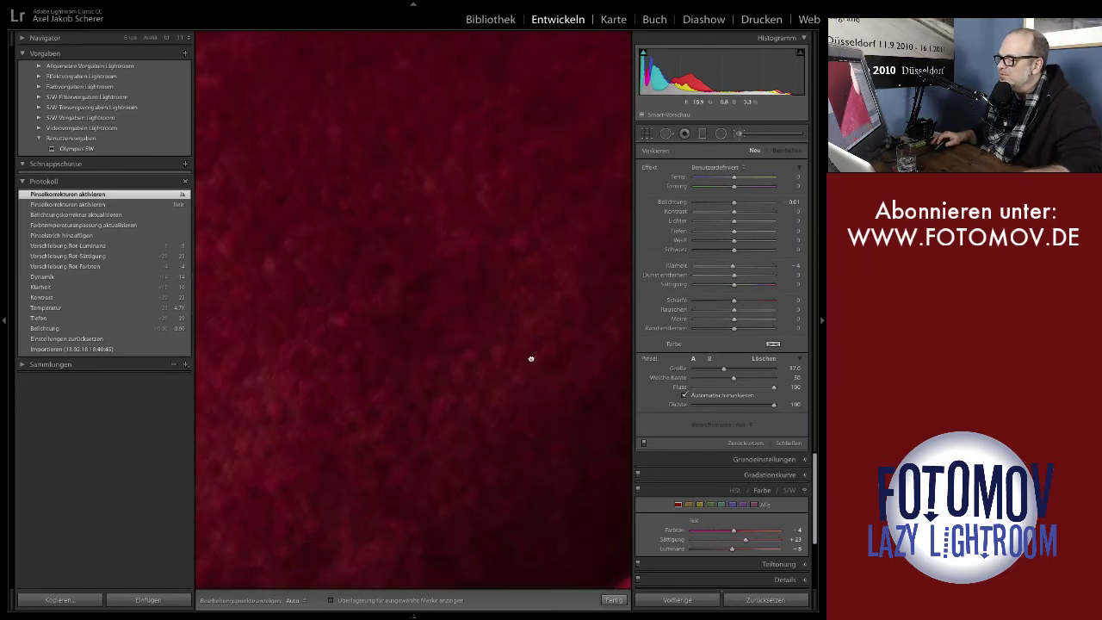
Step: Return the view to Fit the whole photo and hide the left panels
left_click(4, 320)
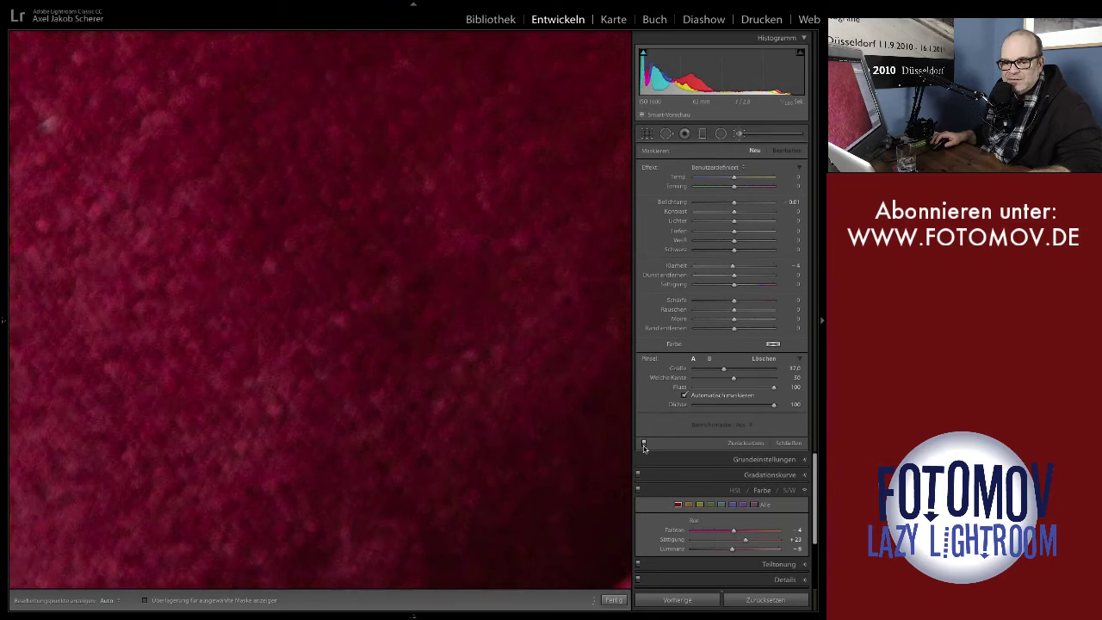
left_click(643, 443)
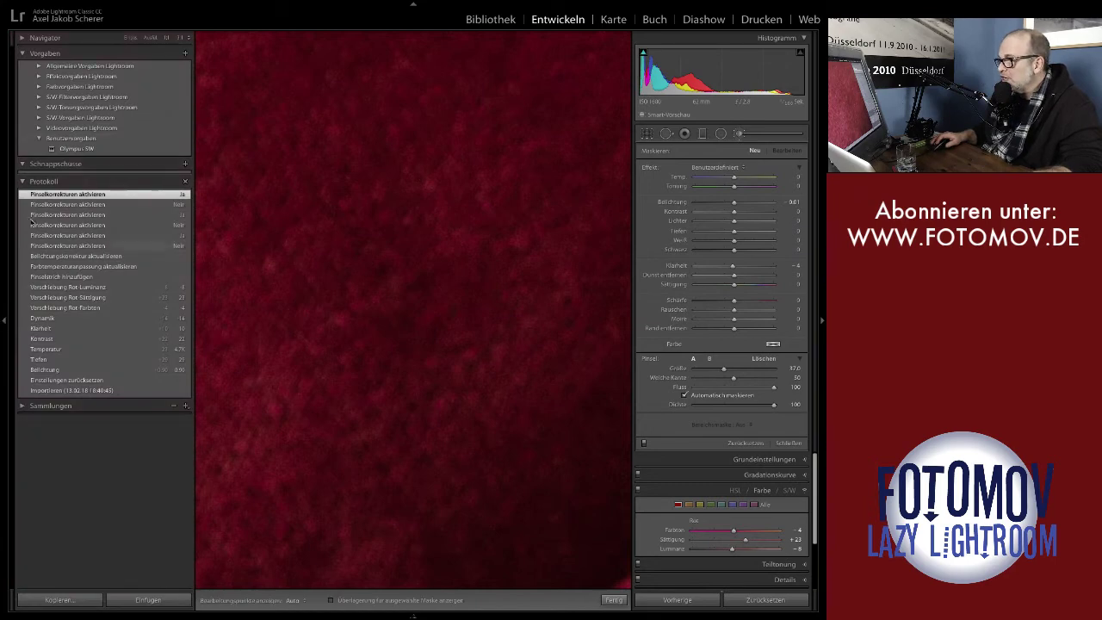
left_click(129, 38)
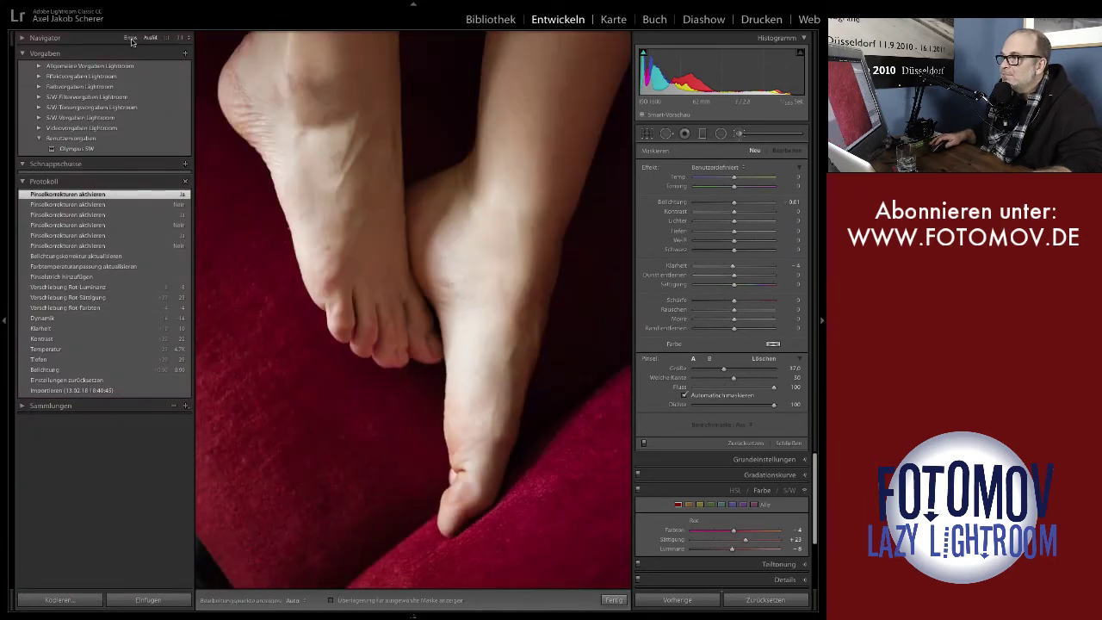
left_click(130, 38)
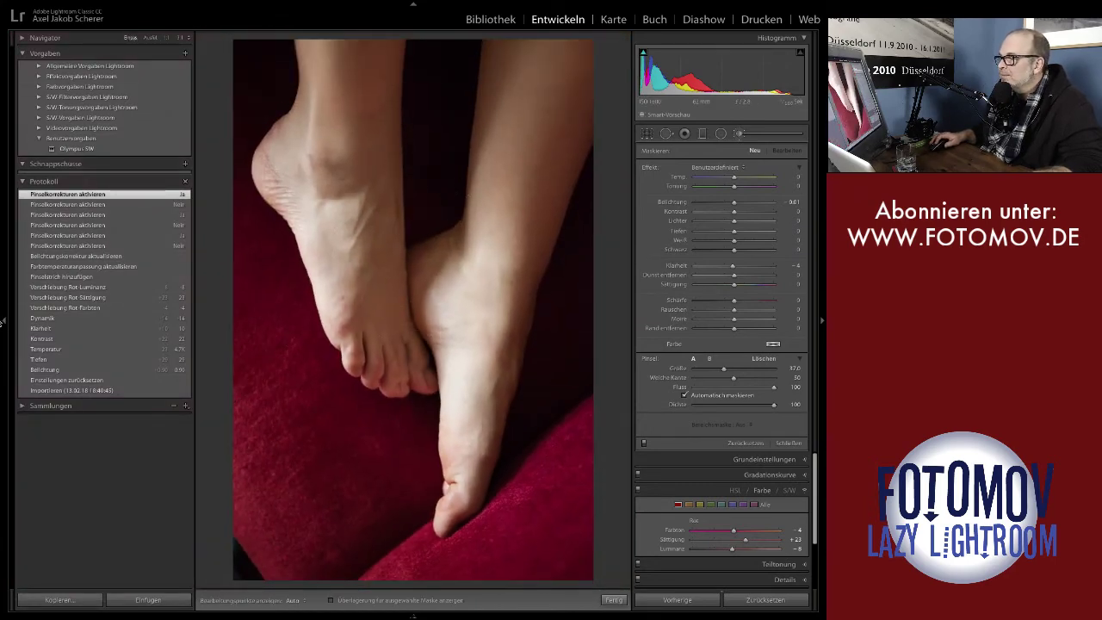
left_click(5, 321)
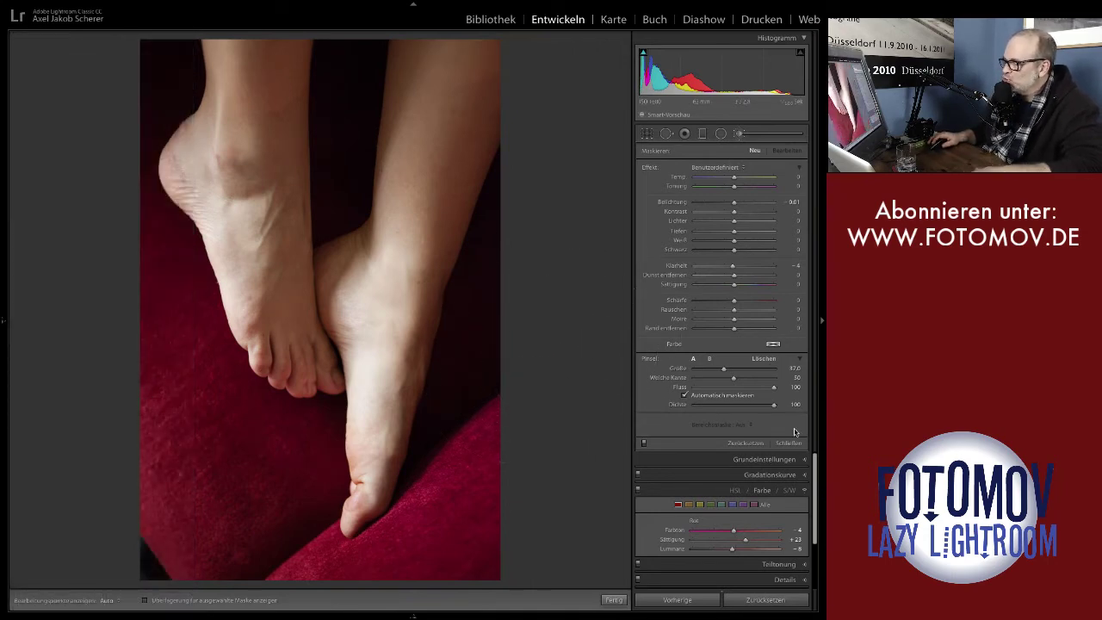
scroll(800, 492, "down", 3)
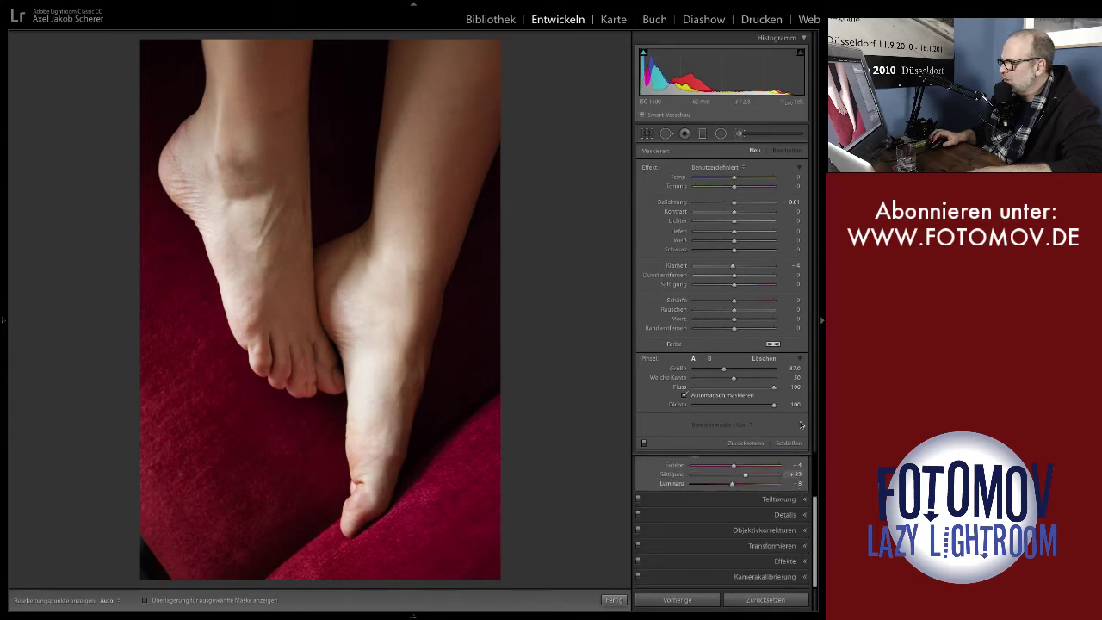
Step: Add a Farbpriorität post-crop vignette: amount −32, roundness −22, feather 75
left_click(741, 132)
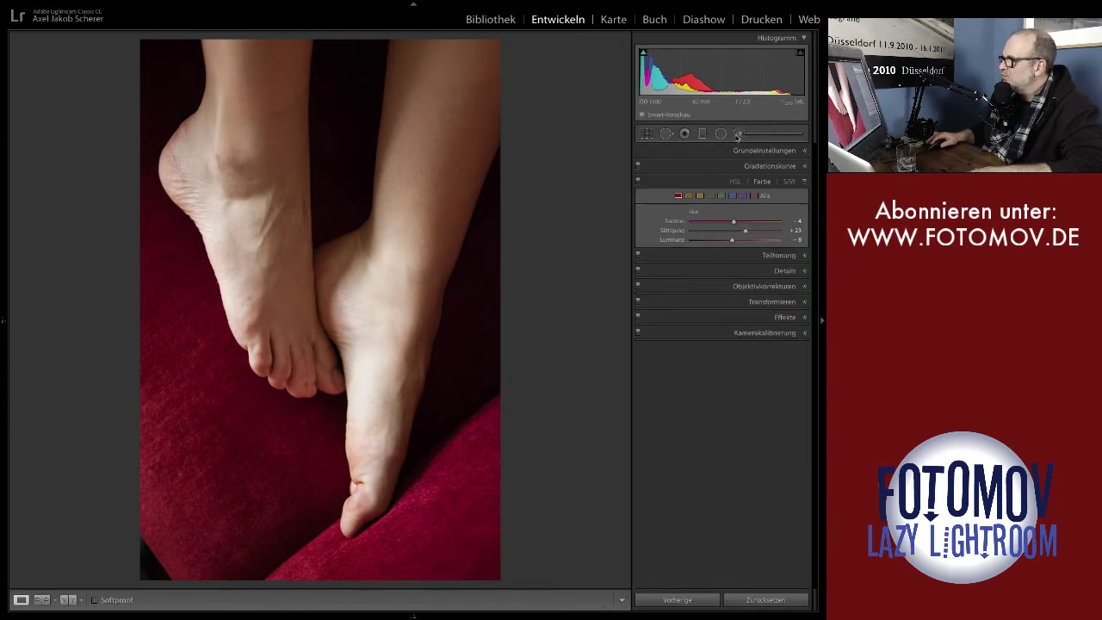
left_click(804, 318)
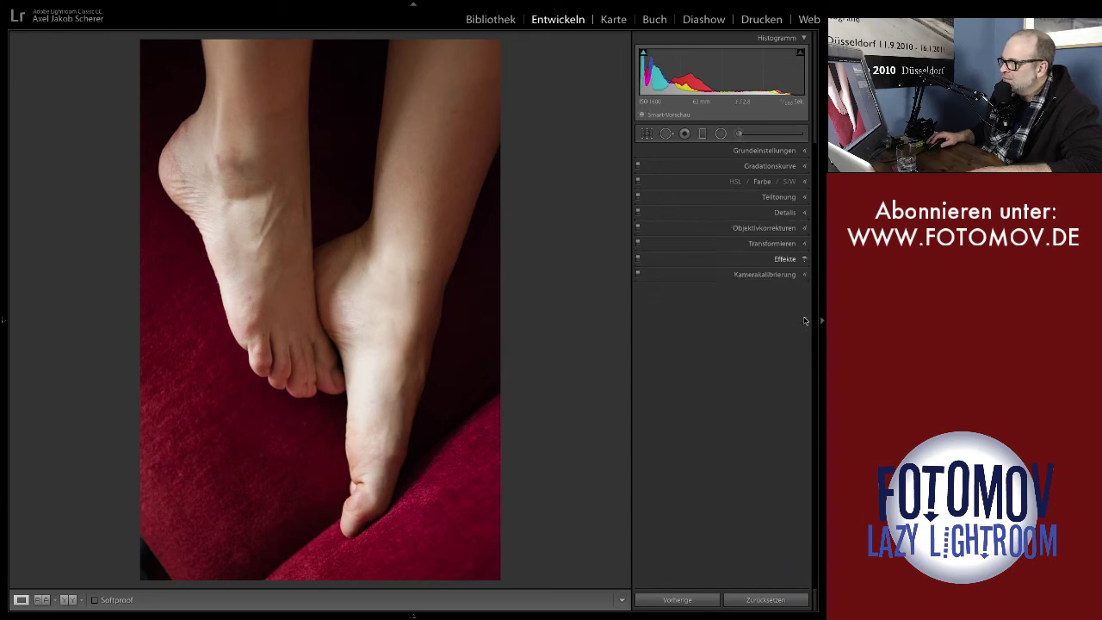
left_click(764, 282)
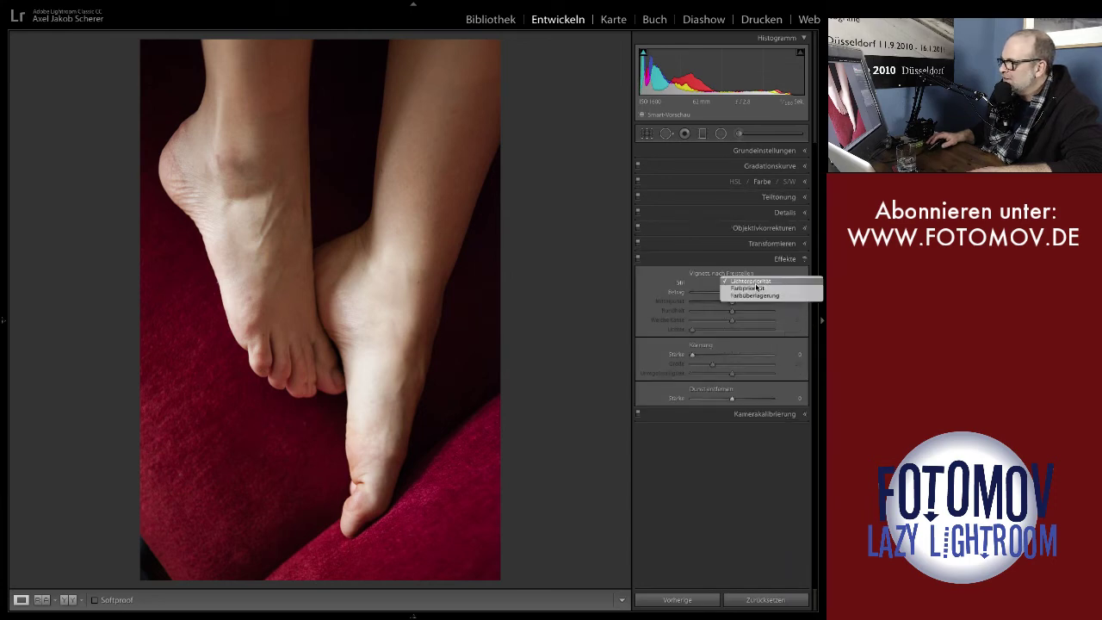
left_click(754, 287)
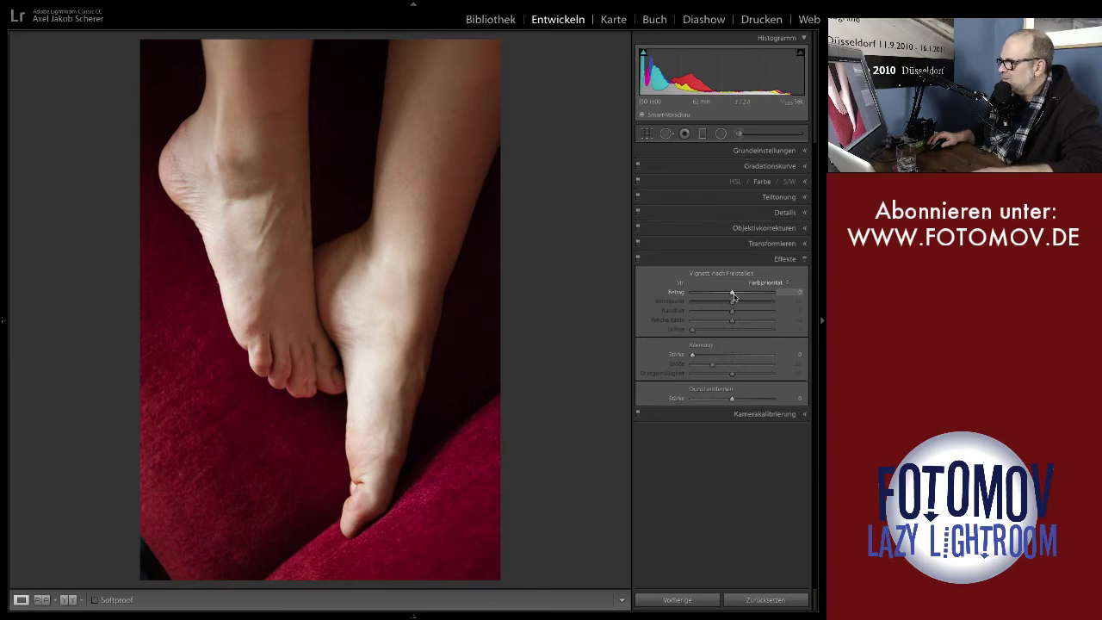
left_click_drag(734, 297, 720, 296)
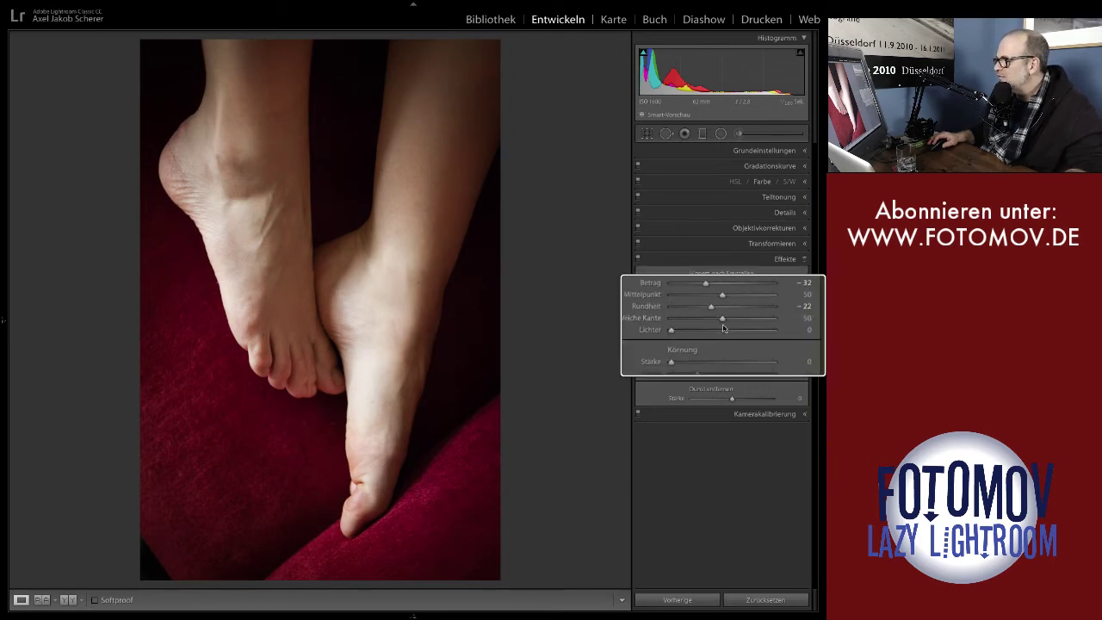
left_click_drag(724, 323, 737, 324)
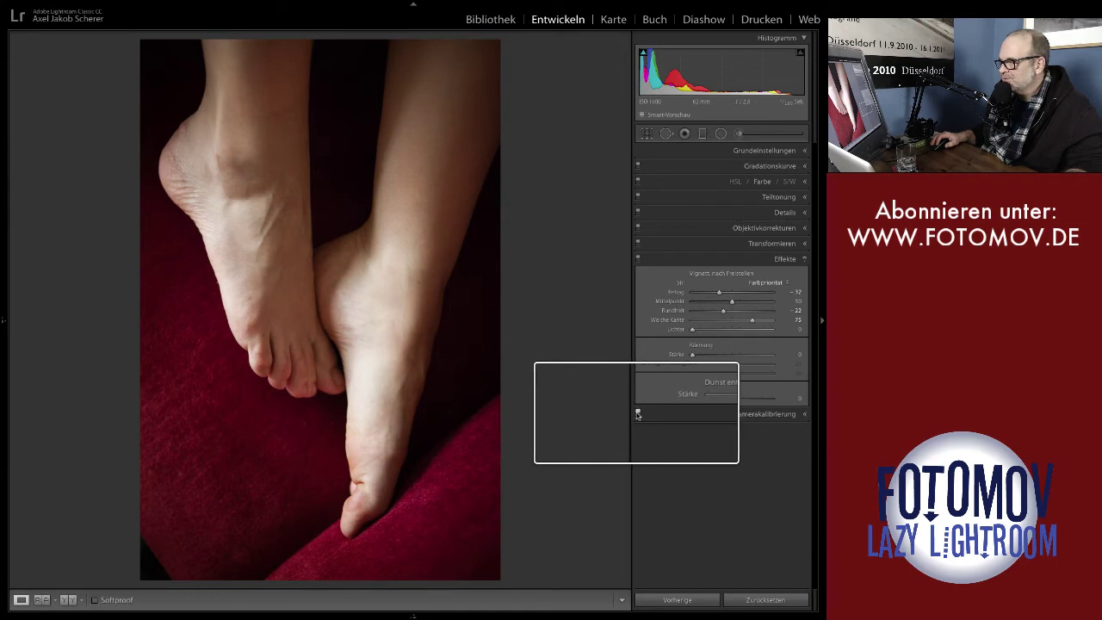
left_click(637, 414)
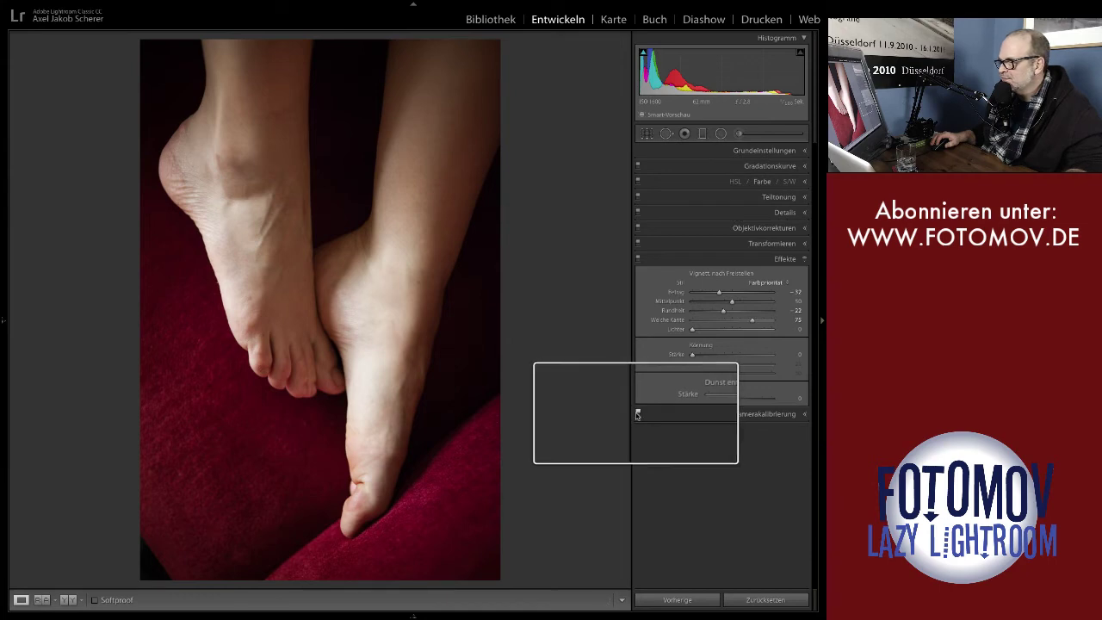
left_click(637, 414)
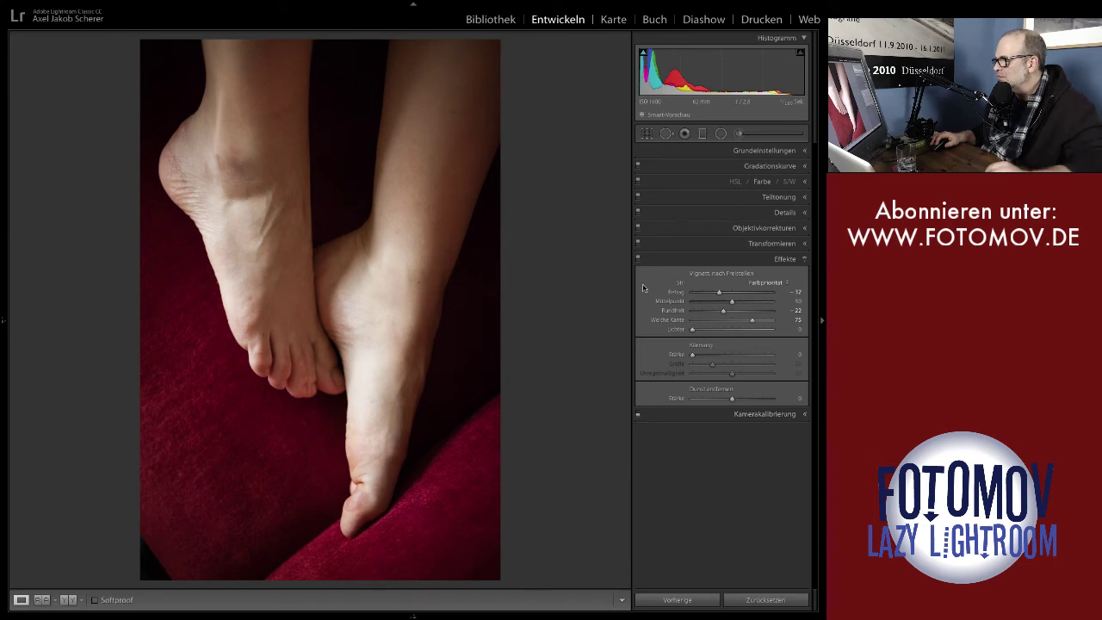
left_click(806, 260)
left_click(806, 260)
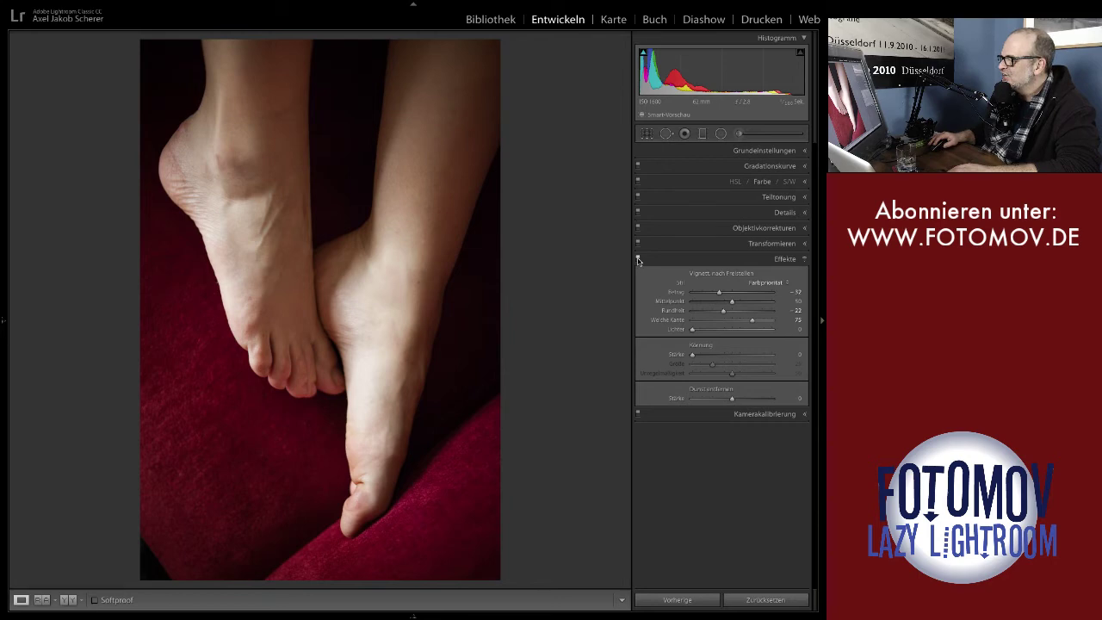
left_click(638, 260)
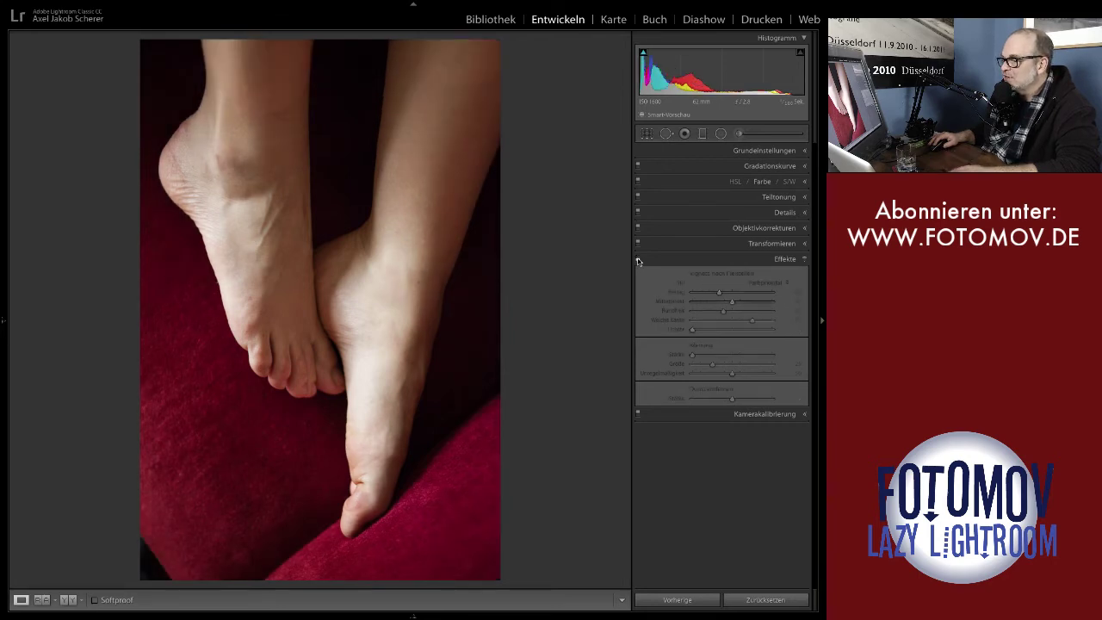
left_click(638, 260)
left_click(638, 260)
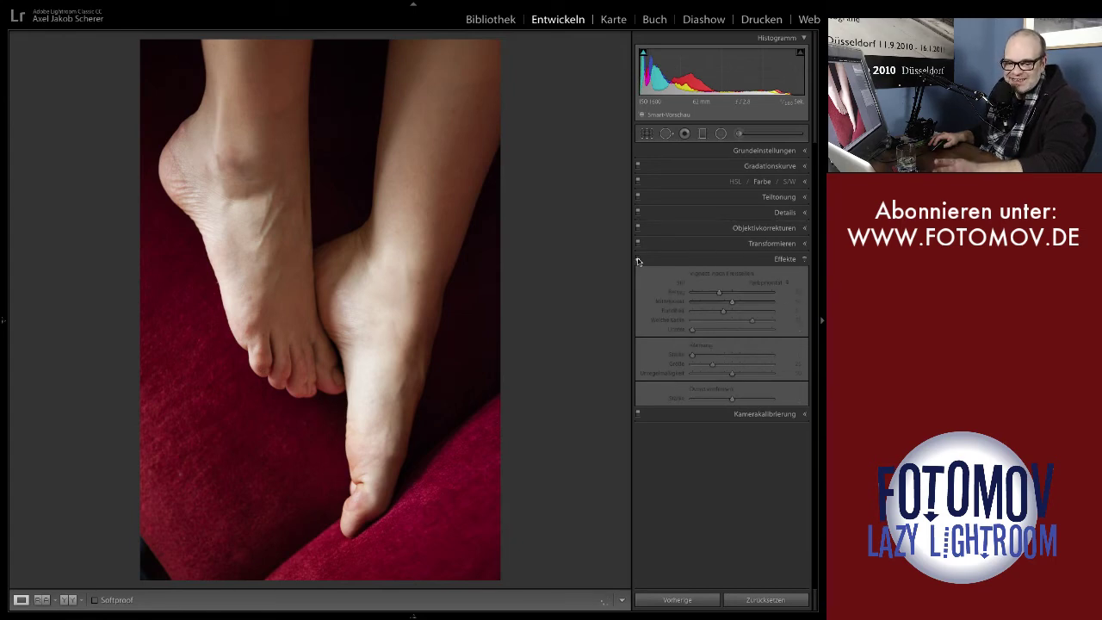
left_click(638, 260)
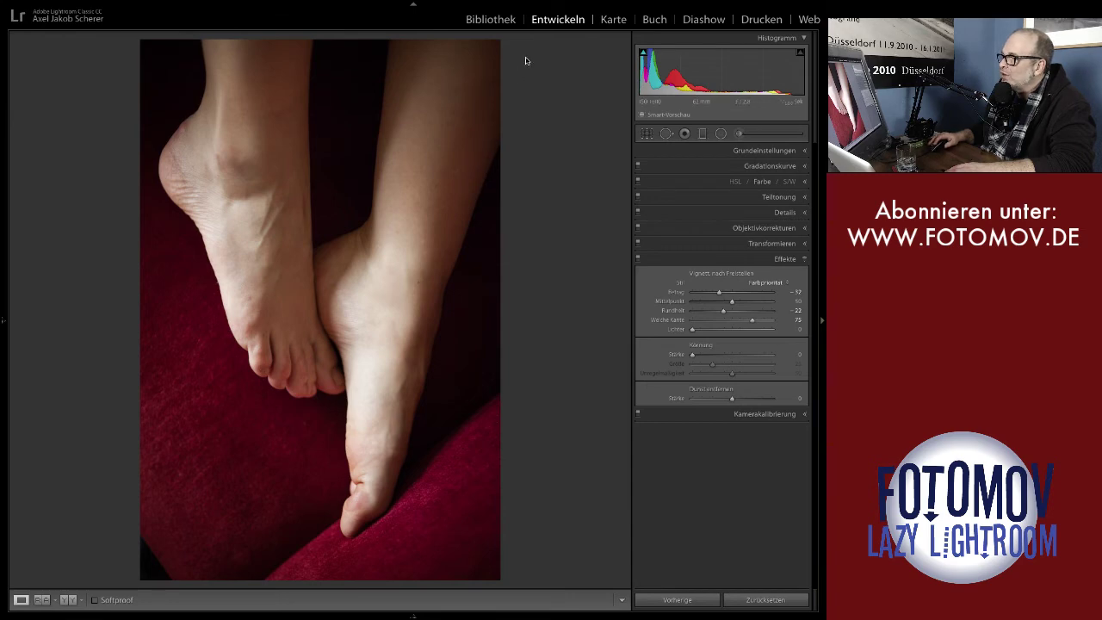
Step: Show the History panel, hide the adjustments, preview the reset state, then restore the latest edit
key("F7")
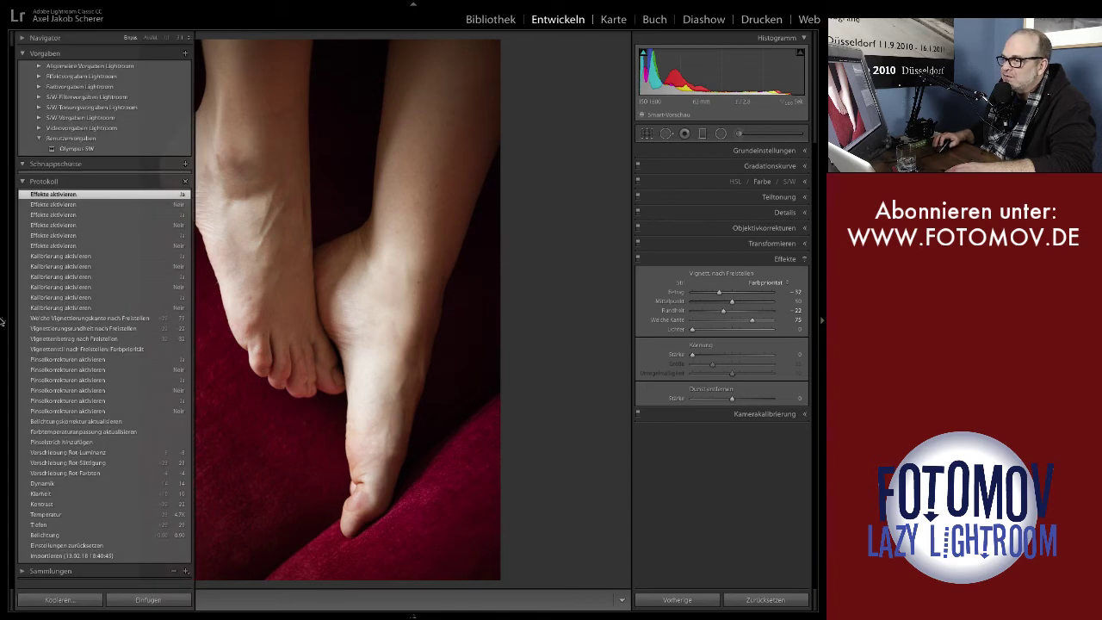
left_click(822, 320)
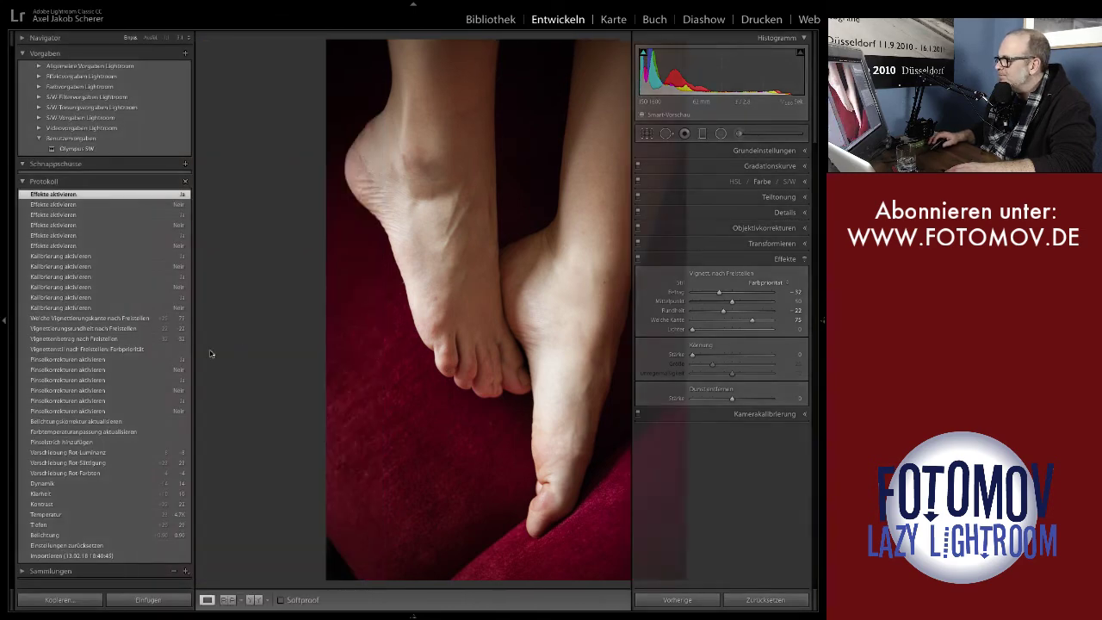
left_click(67, 546)
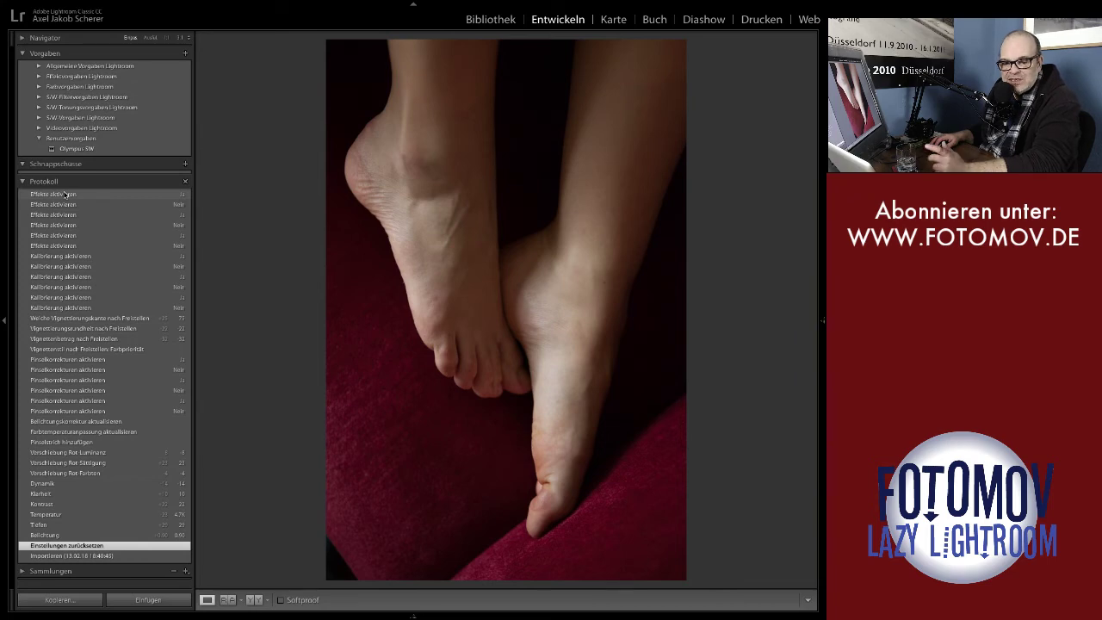
left_click(64, 195)
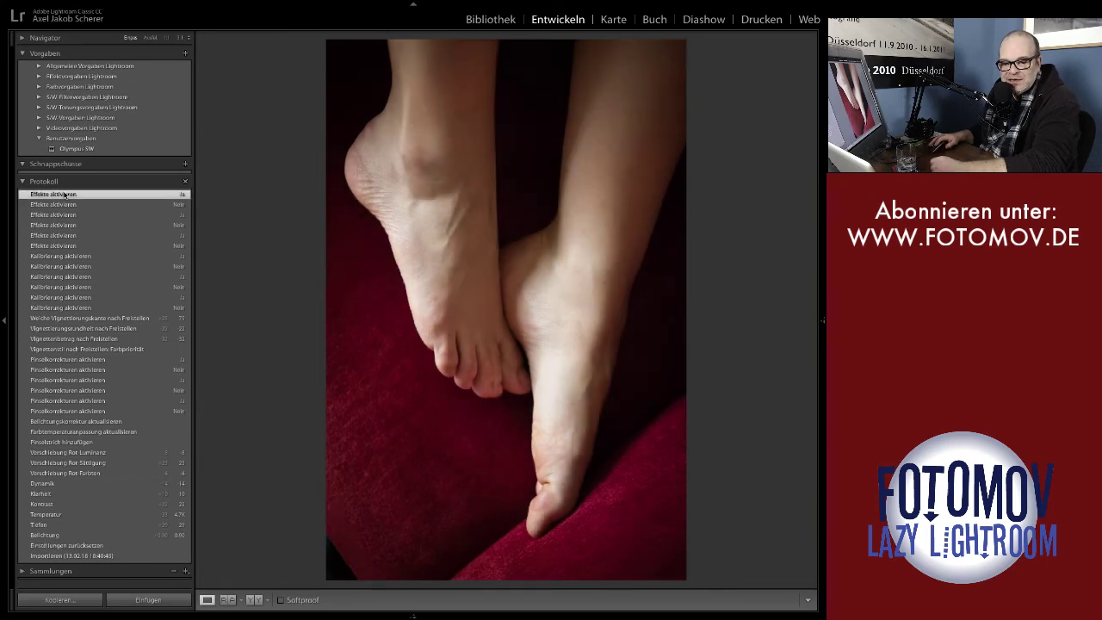